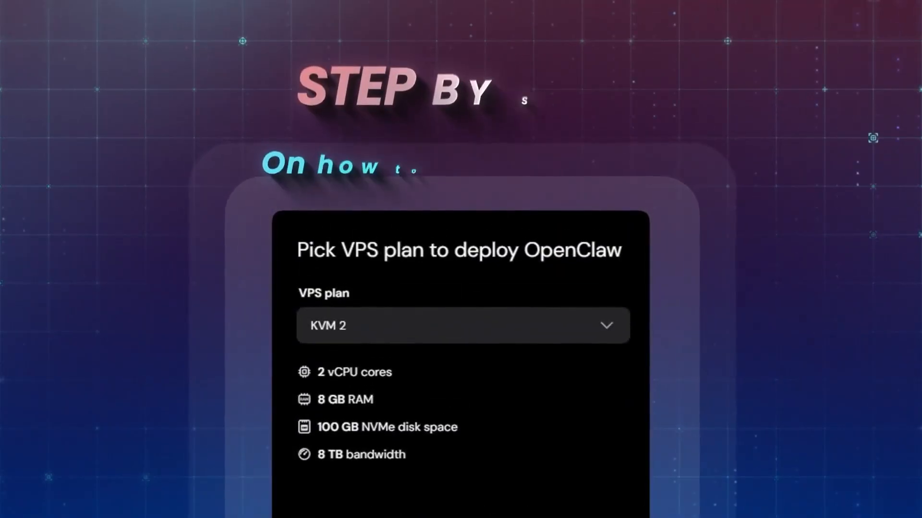
{"action": "left_click", "coordinate": [606, 308]}
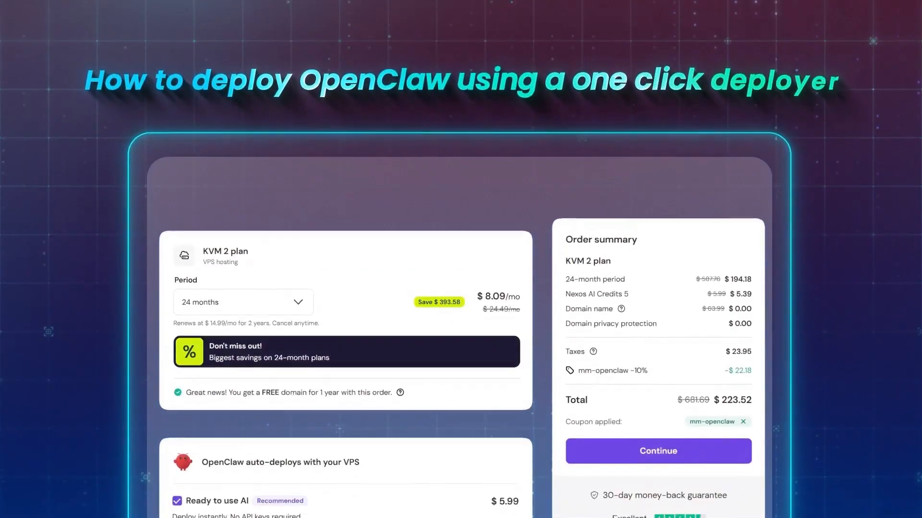
{"action": "left_click", "coordinate": [298, 226]}
{"action": "left_click", "coordinate": [294, 269]}
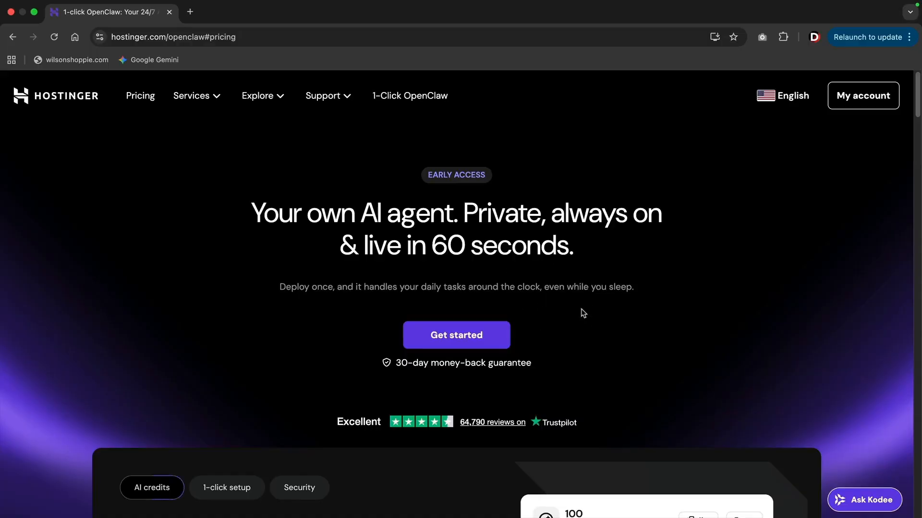
- Go to the OpenClaw pricing plans on Hostinger and choose the Managed OpenClaw plan
{"action": "left_click", "coordinate": [466, 344]}
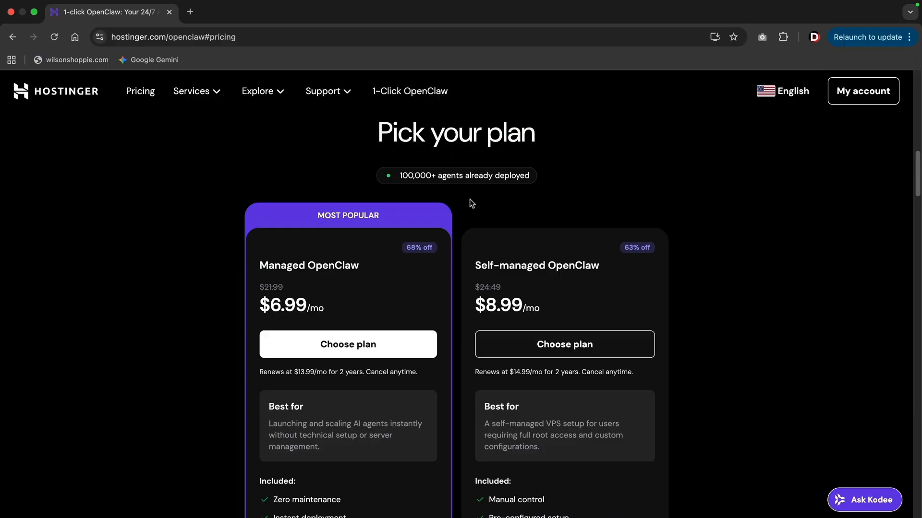
{"action": "scroll", "coordinate": [435, 269], "scroll_direction": "down", "scroll_amount": 2}
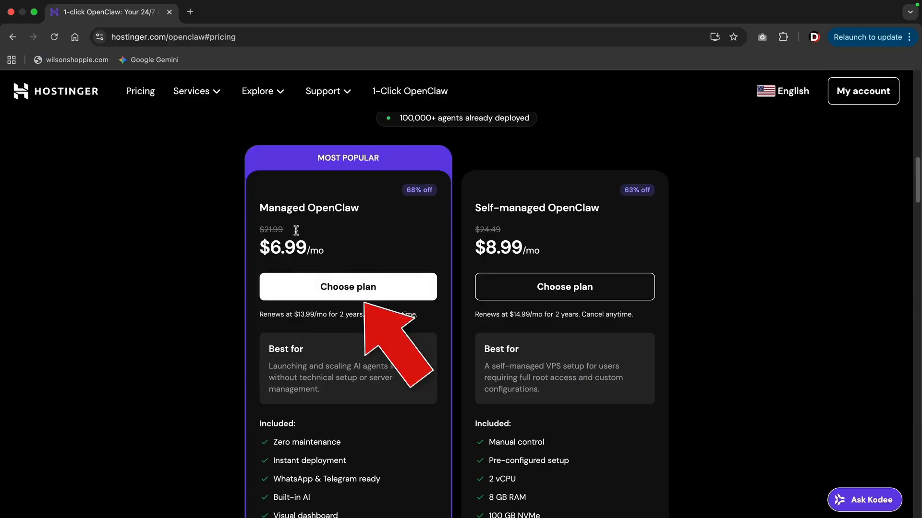
{"action": "left_click", "coordinate": [354, 288]}
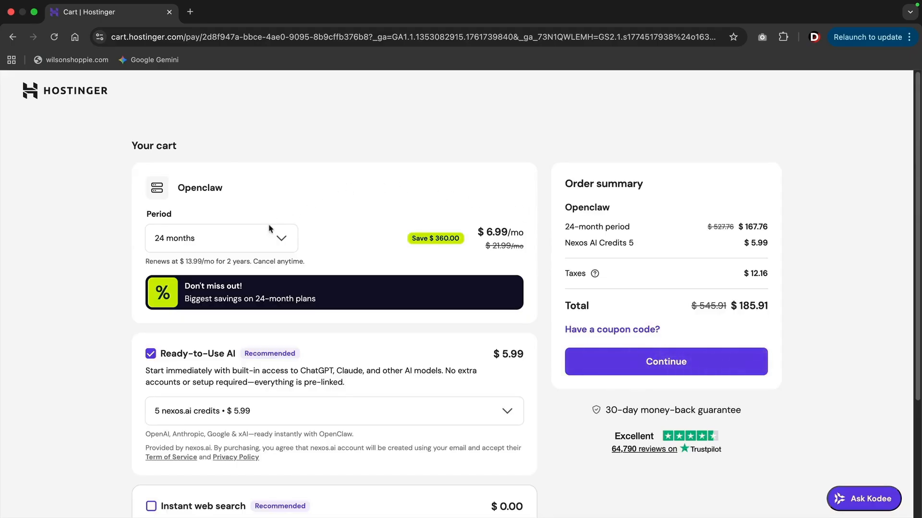
- Set the Openclaw billing period to 12 months and remove the Ready-to-Use AI add-on from the cart
{"action": "left_click", "coordinate": [271, 242]}
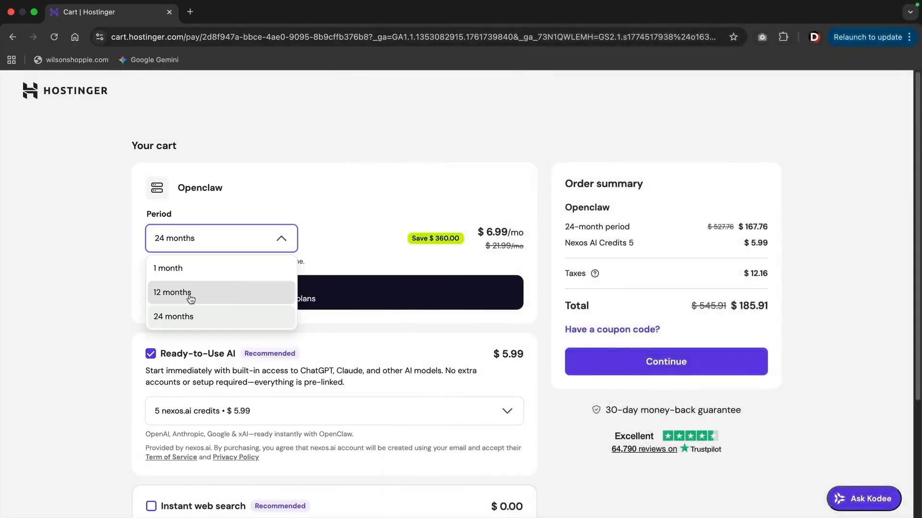
{"action": "left_click", "coordinate": [190, 293]}
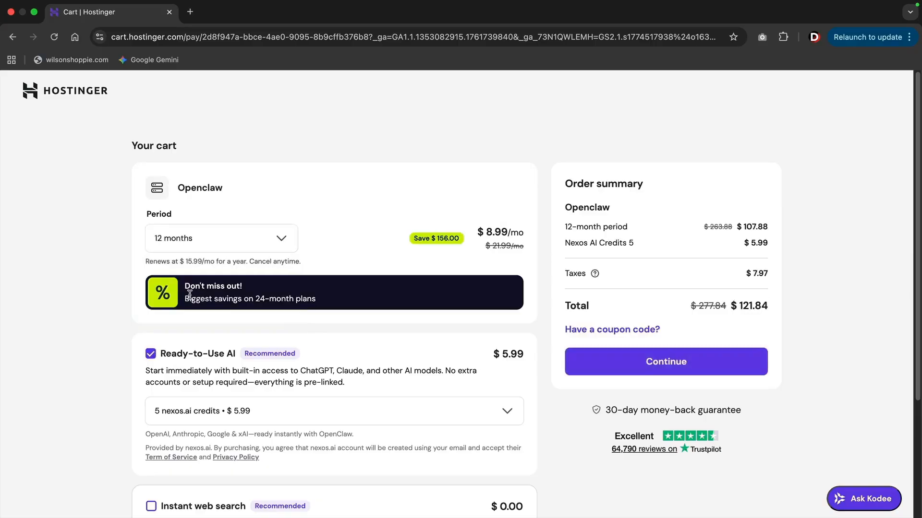
{"action": "scroll", "coordinate": [216, 312], "scroll_direction": "down", "scroll_amount": 2}
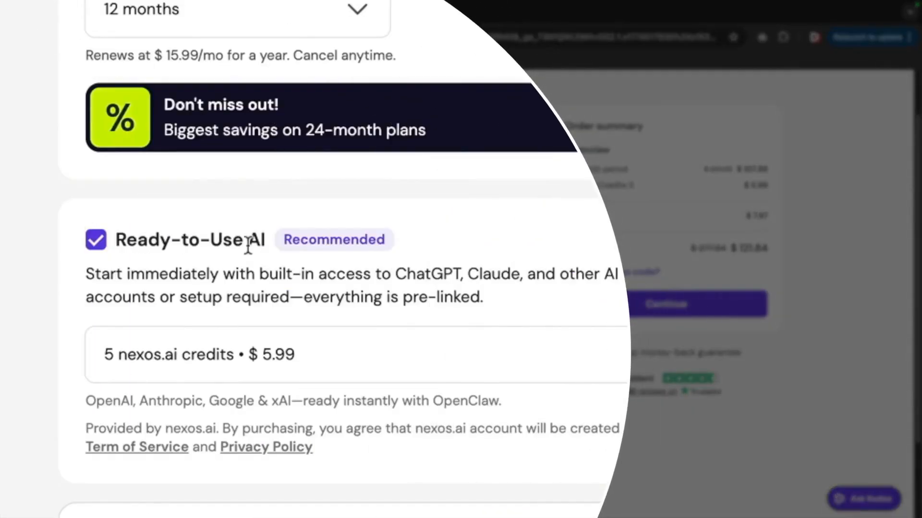
{"action": "left_click", "coordinate": [98, 240]}
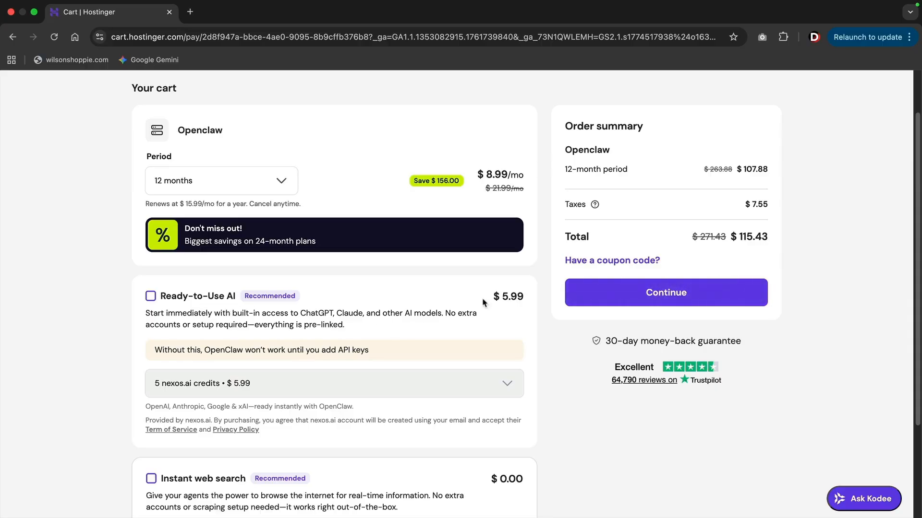
- Apply the coupon code DARREL10 to the Openclaw order
{"action": "left_click", "coordinate": [601, 263]}
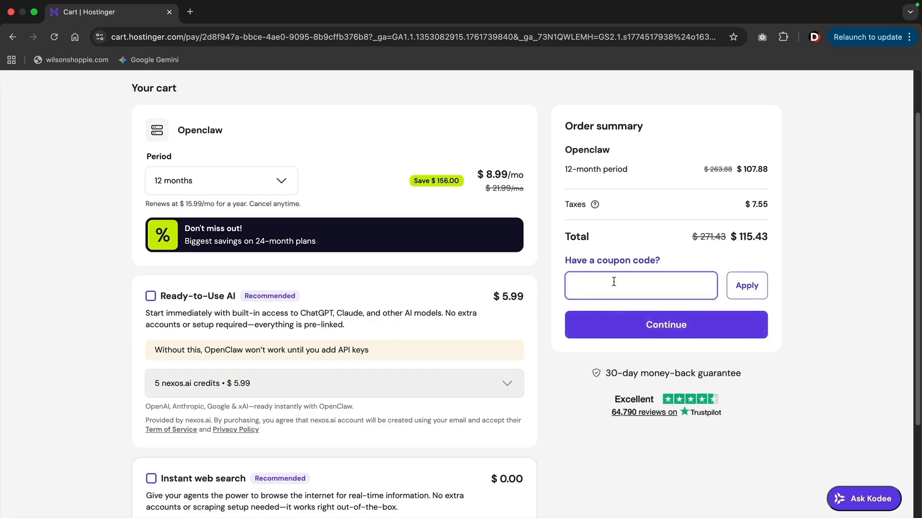
{"action": "type", "text": "DARREL10"}
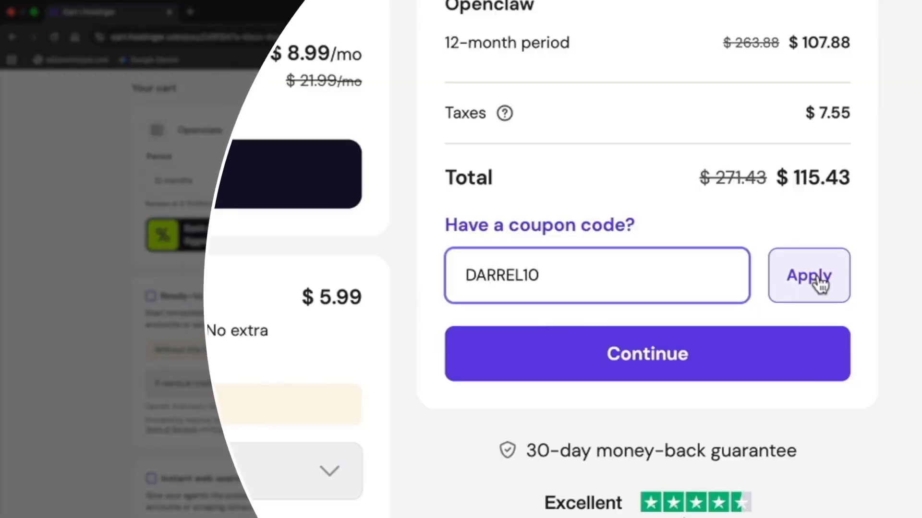
{"action": "left_click", "coordinate": [820, 283]}
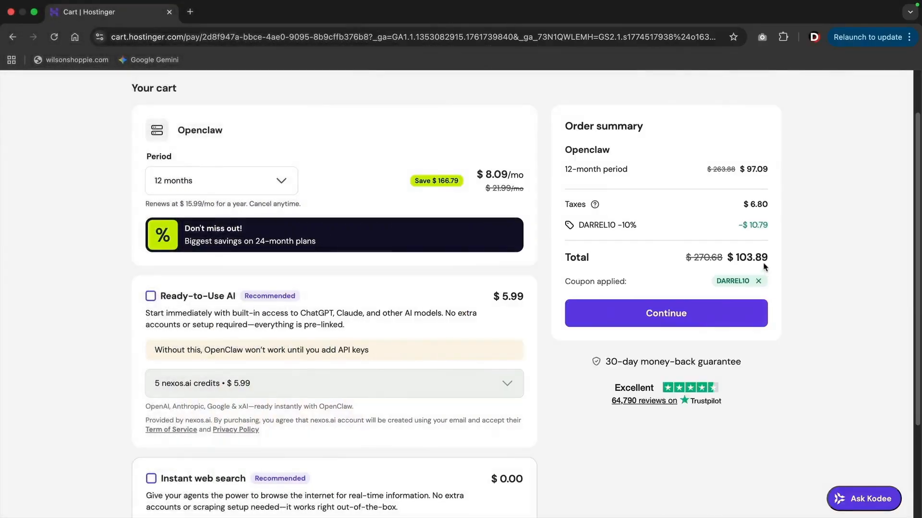
- Proceed to checkout, accept the filled-in billing address and submit the card payment for the order
{"action": "left_click", "coordinate": [672, 315]}
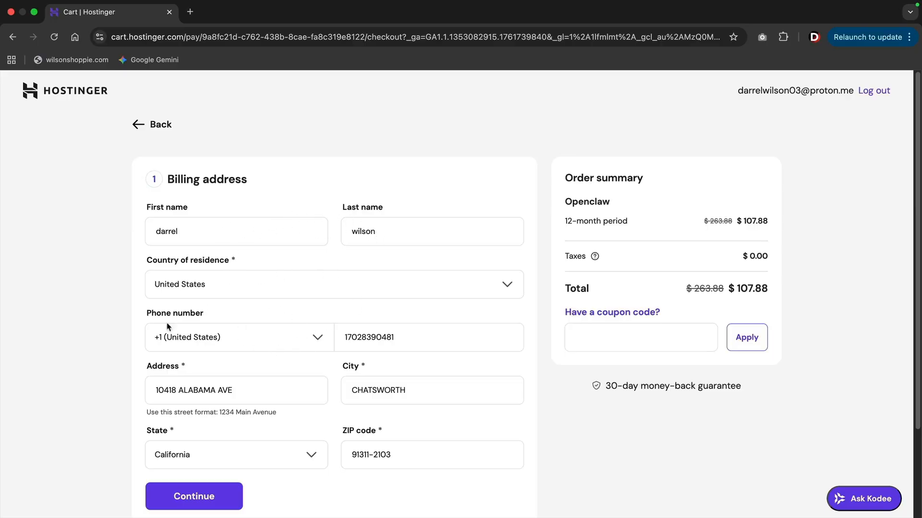
{"action": "left_click", "coordinate": [156, 494]}
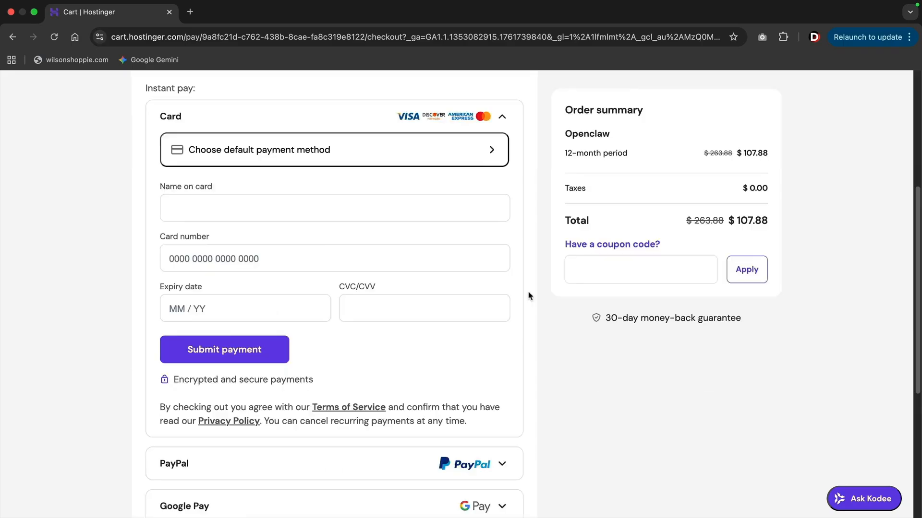
{"action": "left_click", "coordinate": [271, 360]}
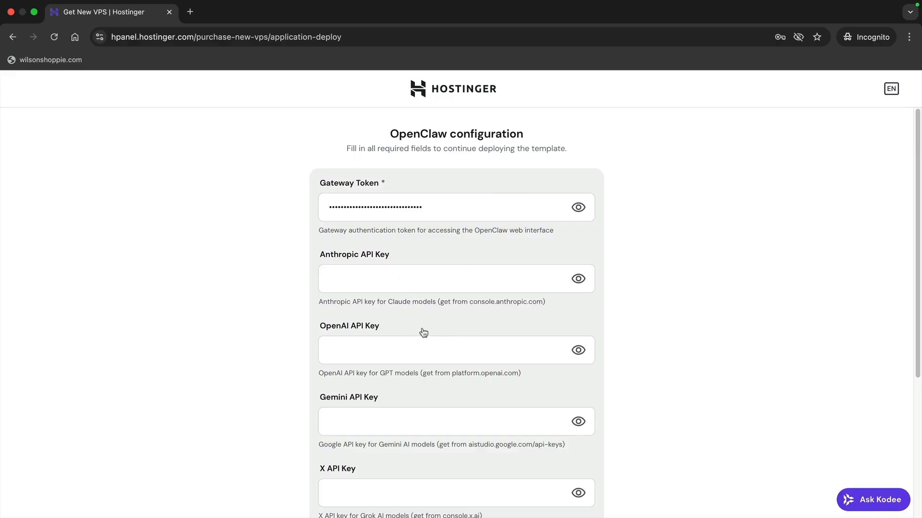
- Review the OpenClaw configuration fields, then switch to Google AI Studio and create an API key named Openclaw API
{"action": "scroll", "coordinate": [637, 345], "scroll_direction": "down", "scroll_amount": 3}
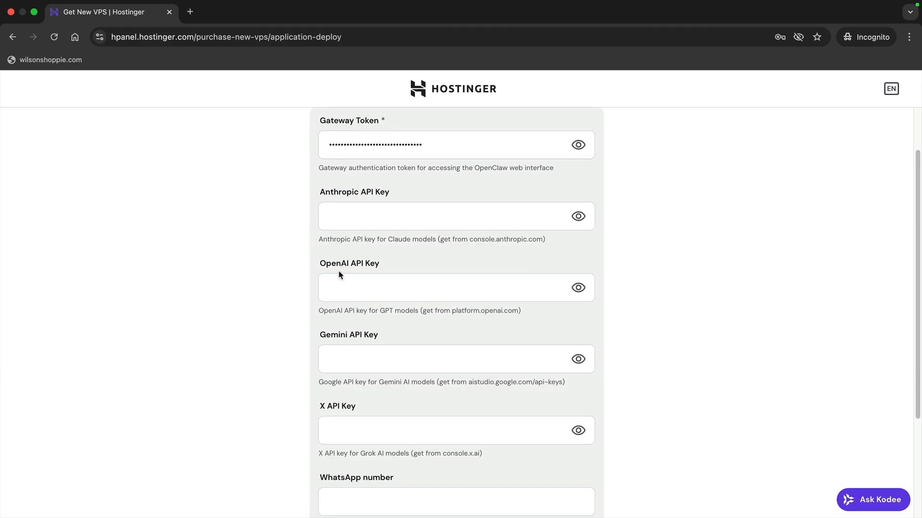
{"action": "scroll", "coordinate": [338, 273], "scroll_direction": "down", "scroll_amount": 1}
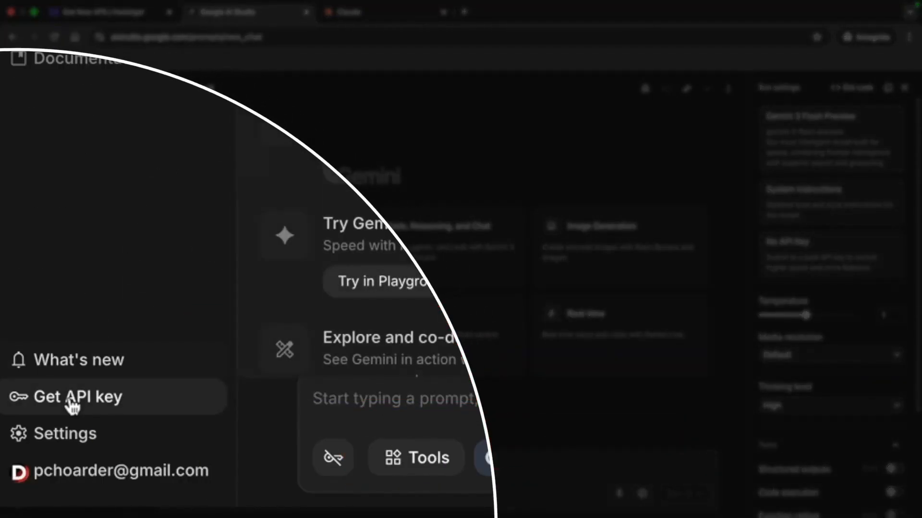
{"action": "left_click", "coordinate": [72, 406]}
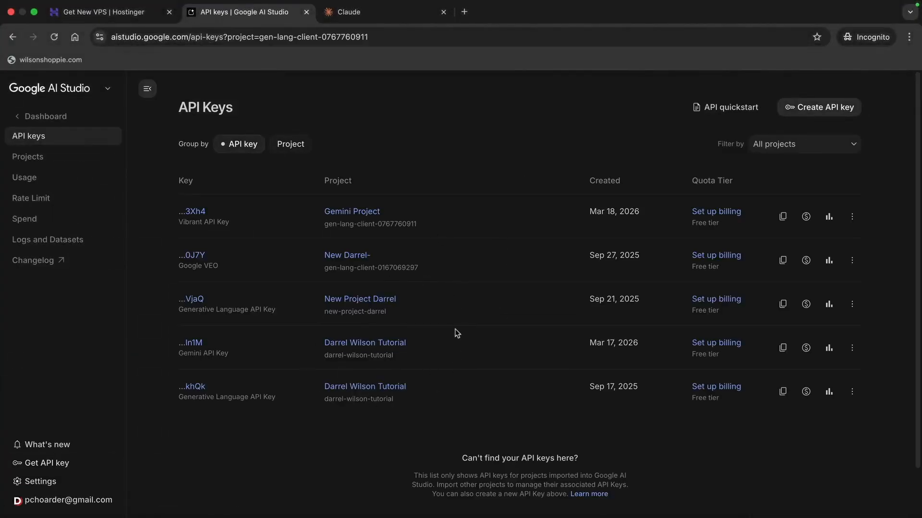
{"action": "left_click", "coordinate": [798, 111]}
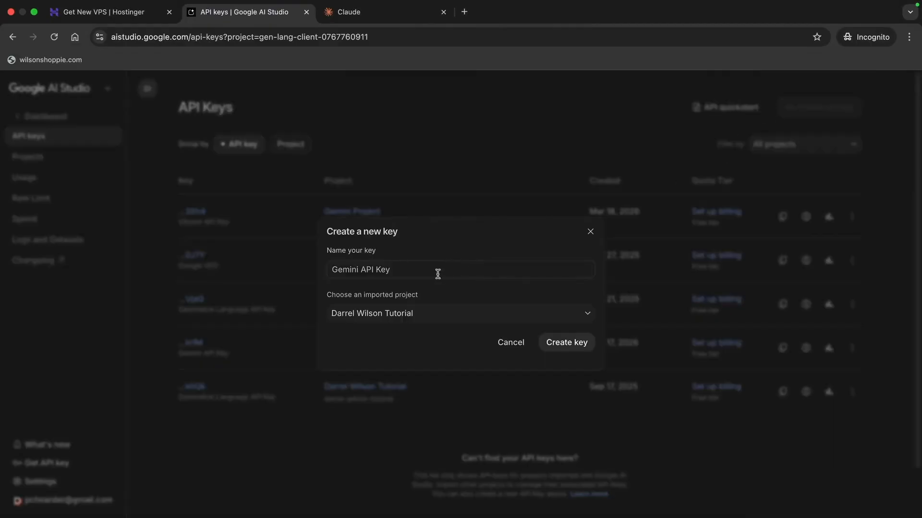
{"action": "triple_click", "coordinate": [347, 267]}
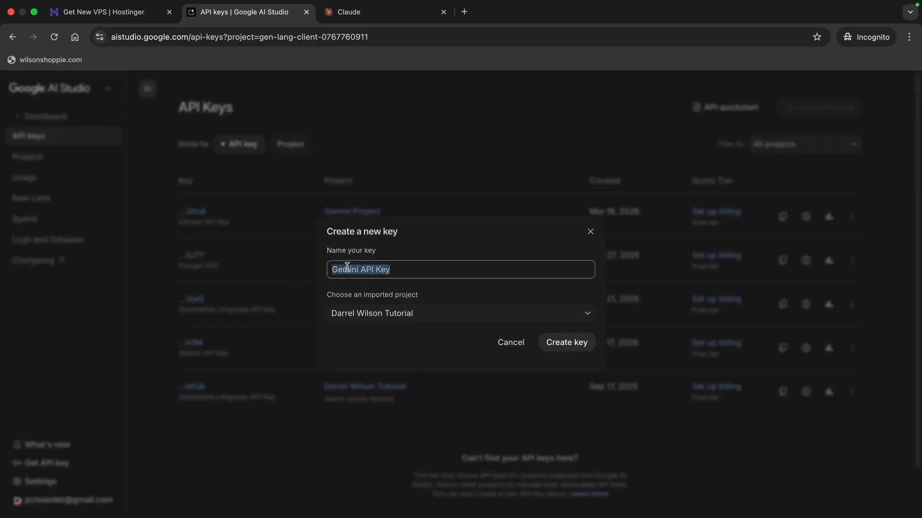
{"action": "key", "text": "super+v"}
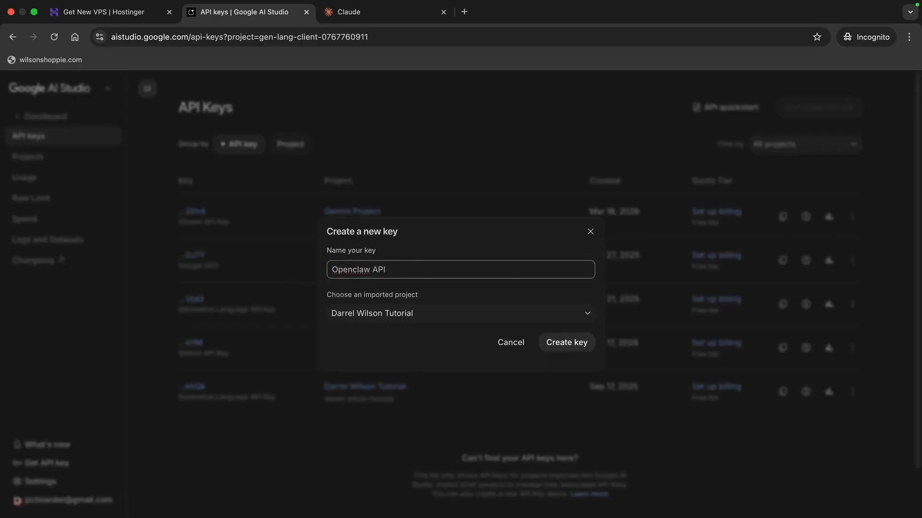
{"action": "left_click", "coordinate": [566, 351]}
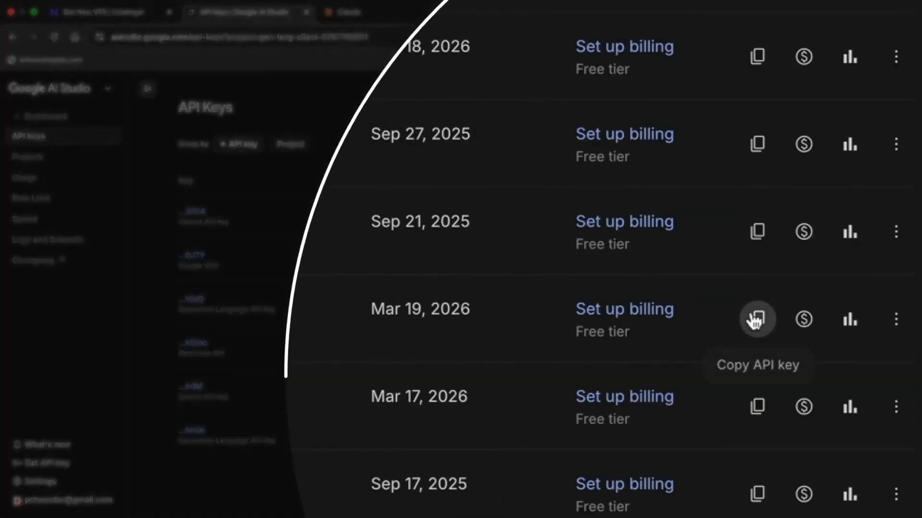
- Copy the new Openclaw API key and paste it into the Gemini API Key field of Hostinger's OpenClaw configuration
{"action": "left_click", "coordinate": [758, 321]}
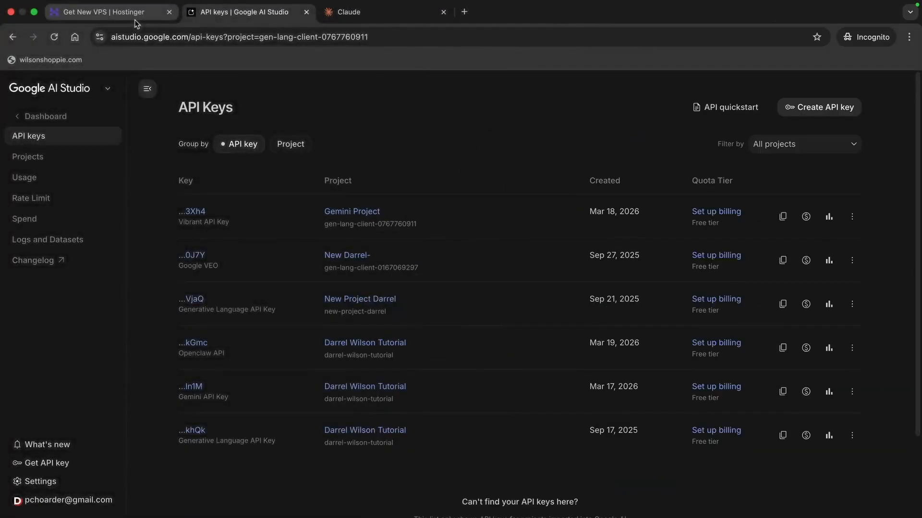
{"action": "left_click", "coordinate": [136, 22]}
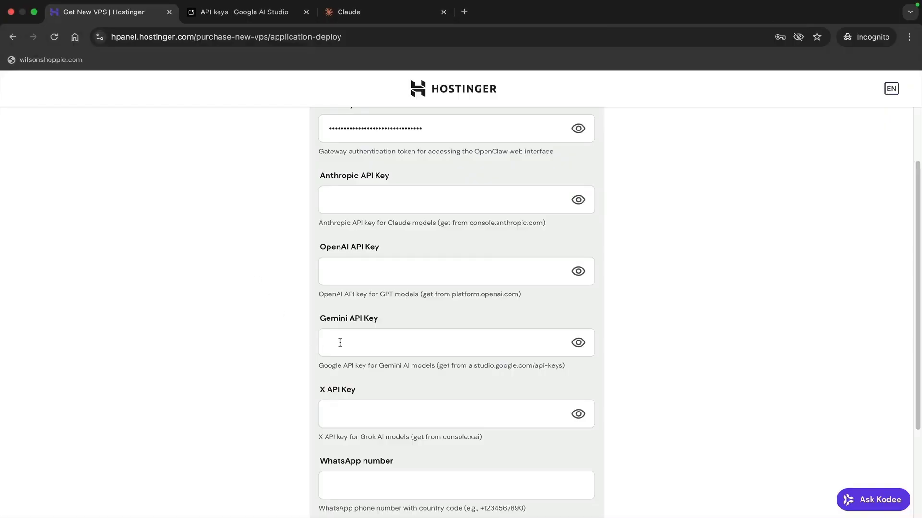
{"action": "right_click", "coordinate": [339, 343]}
{"action": "left_click", "coordinate": [372, 399]}
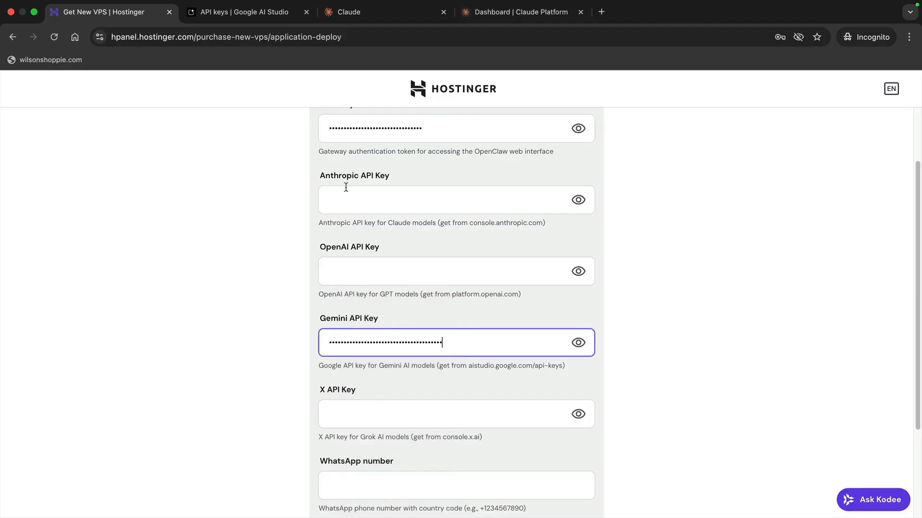
- Switch to Claude, open its API Console and go to the API keys page
{"action": "left_click", "coordinate": [364, 13]}
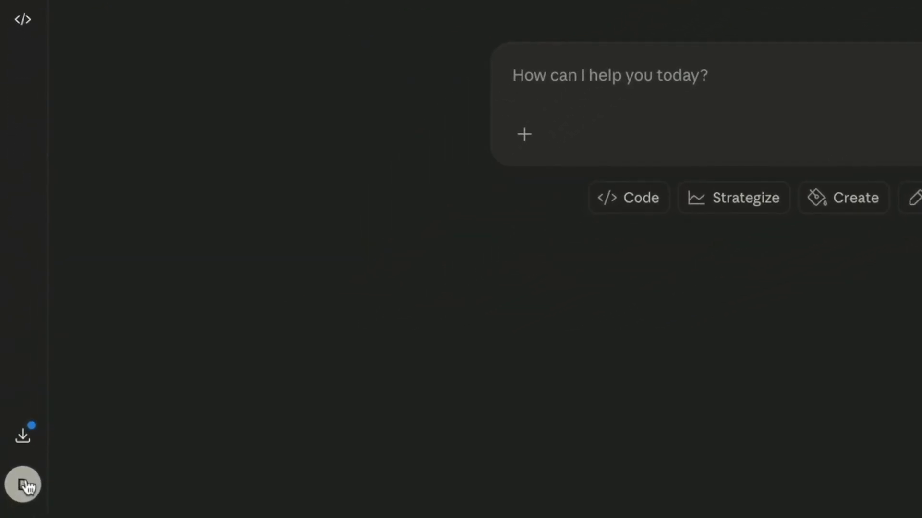
{"action": "left_click", "coordinate": [28, 487]}
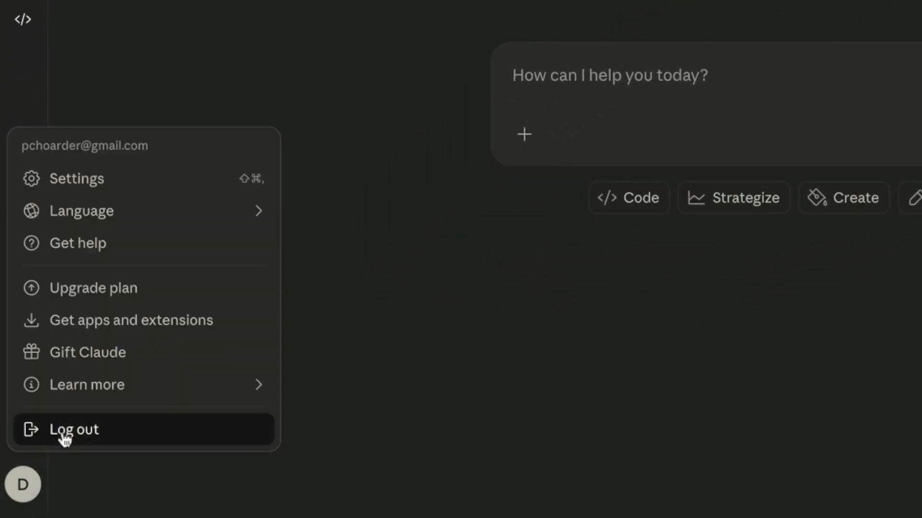
{"action": "mouse_move", "coordinate": [59, 390]}
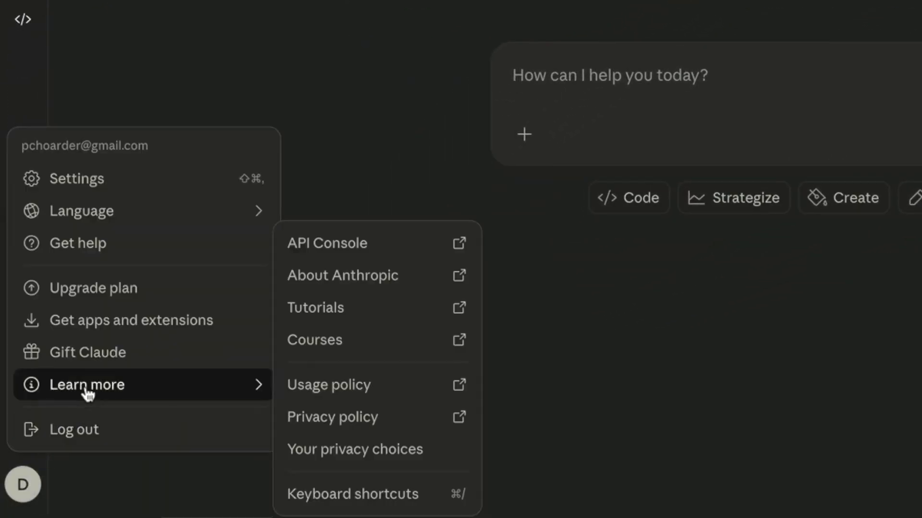
{"action": "left_click", "coordinate": [375, 243]}
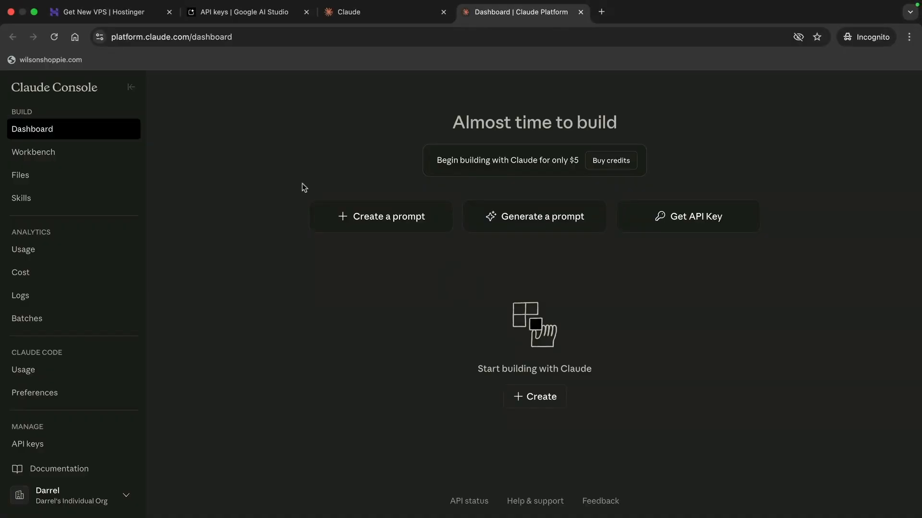
{"action": "left_click", "coordinate": [46, 448]}
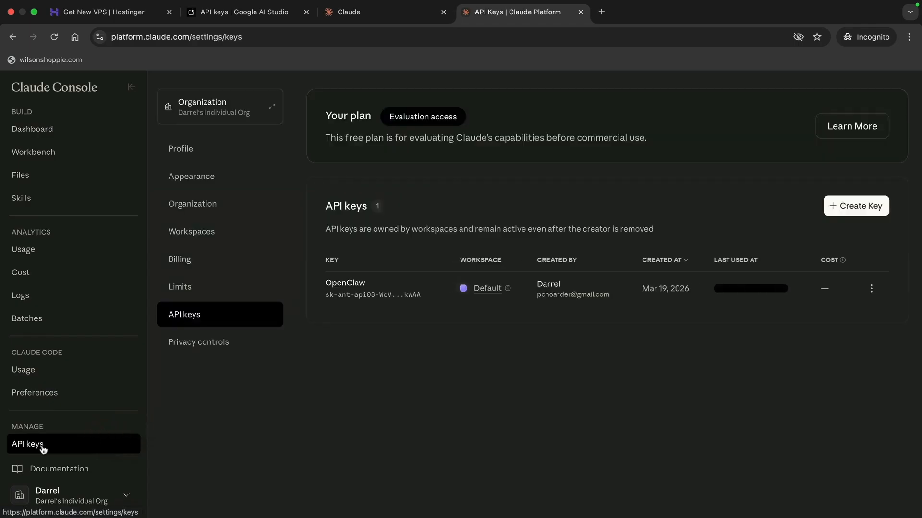
- Create a Claude API key named Openclaw in the Default workspace
{"action": "left_click", "coordinate": [849, 208]}
{"action": "left_click", "coordinate": [425, 322]}
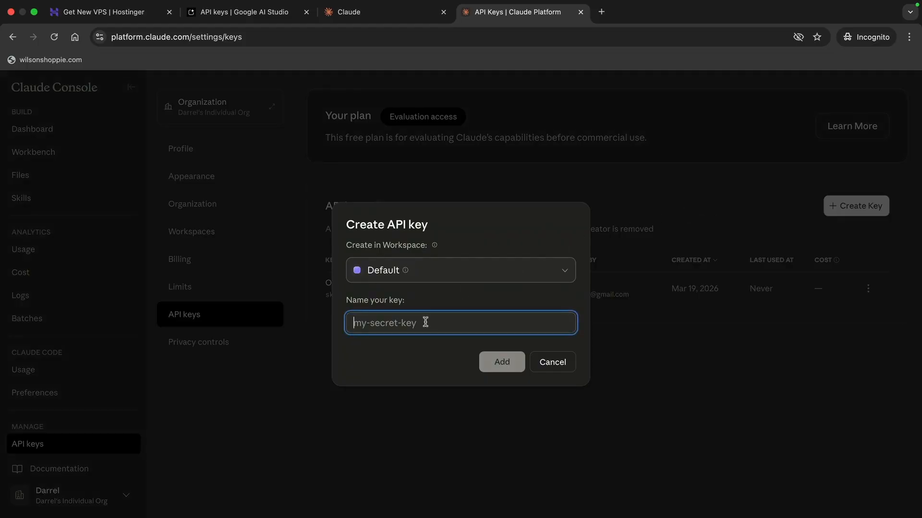
{"action": "type", "text": "Openclaw"}
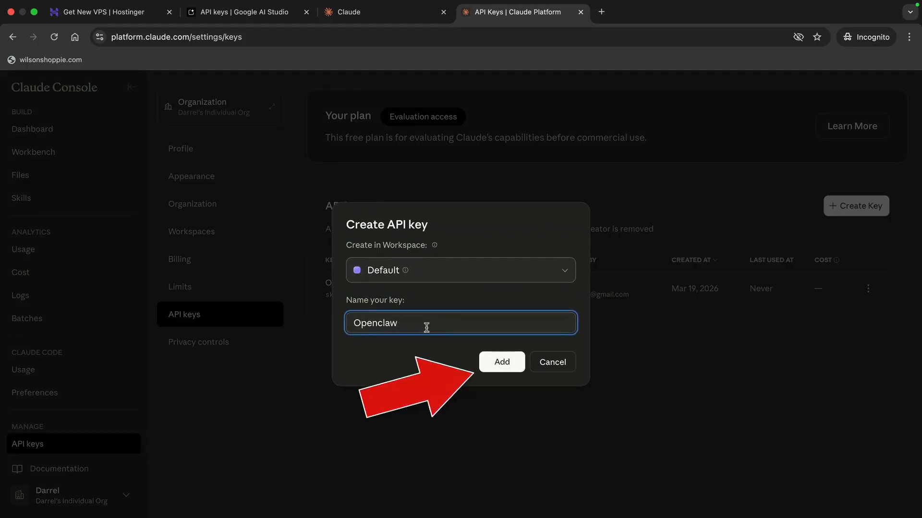
{"action": "left_click", "coordinate": [501, 363]}
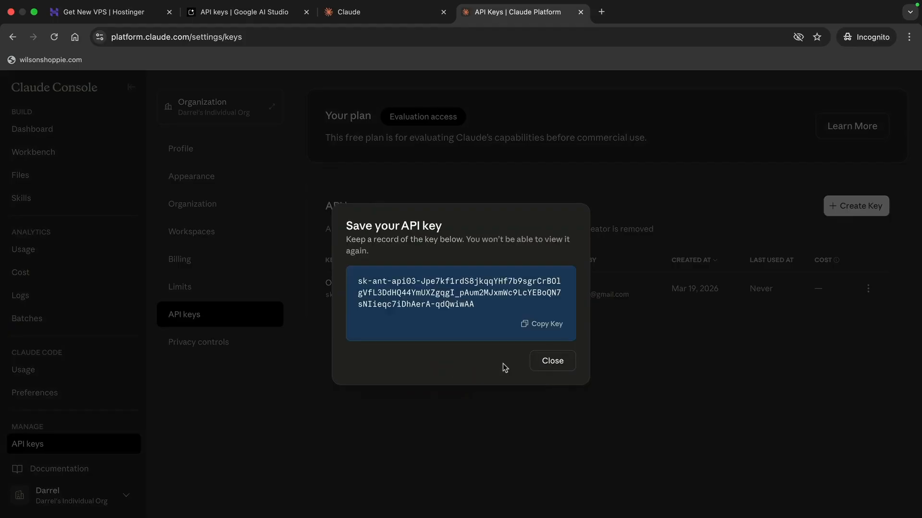
- Copy the new Claude API key and paste it into the Anthropic API Key field of Hostinger's OpenClaw configuration
{"action": "left_click", "coordinate": [547, 326]}
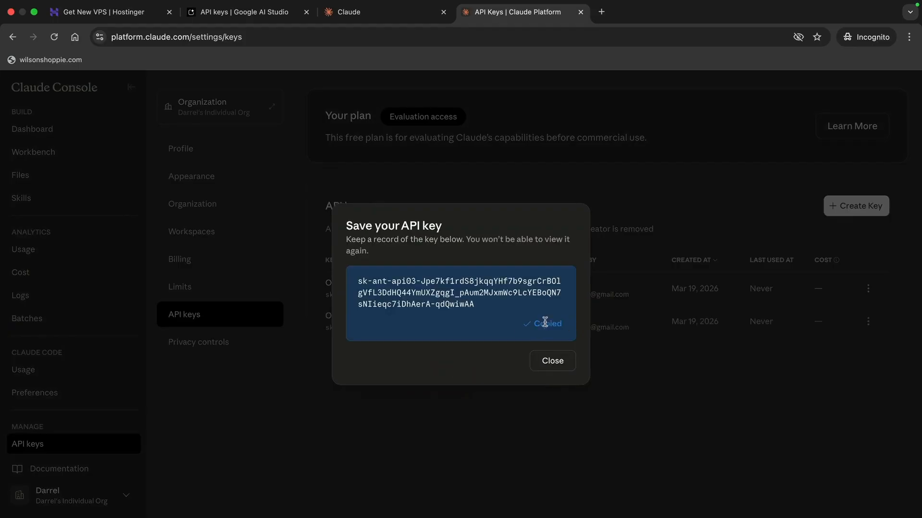
{"action": "left_click", "coordinate": [108, 13]}
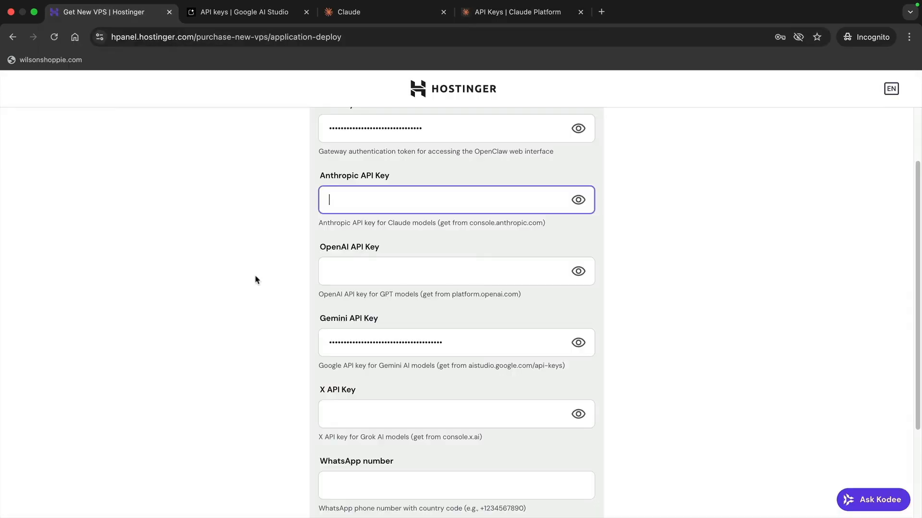
{"action": "right_click", "coordinate": [342, 202]}
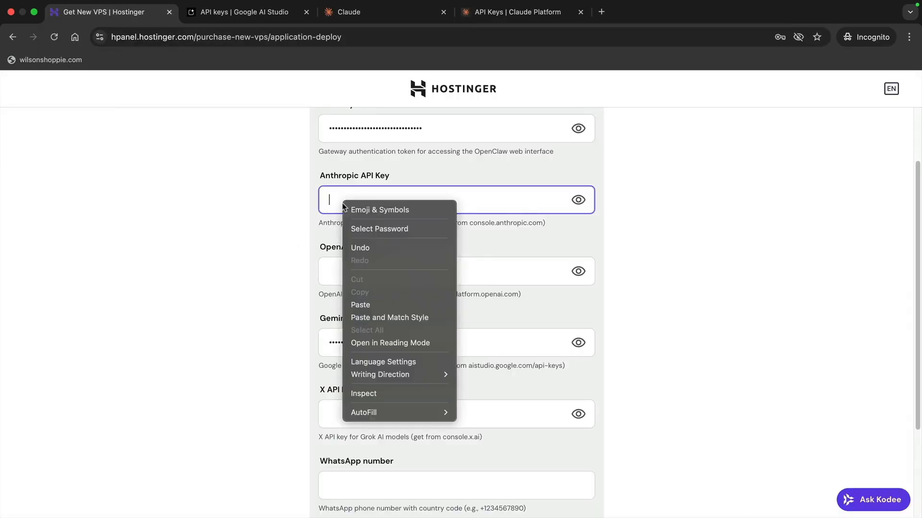
{"action": "left_click", "coordinate": [375, 304]}
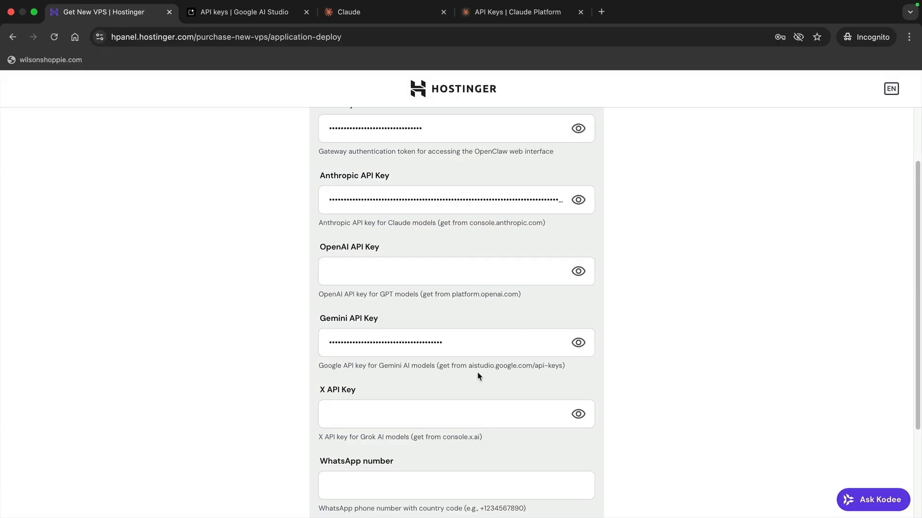
- Check the filled-in API key fields and deploy OpenClaw with this configuration
{"action": "scroll", "coordinate": [571, 325], "scroll_direction": "up", "scroll_amount": 1}
{"action": "scroll", "coordinate": [571, 325], "scroll_direction": "up", "scroll_amount": 1}
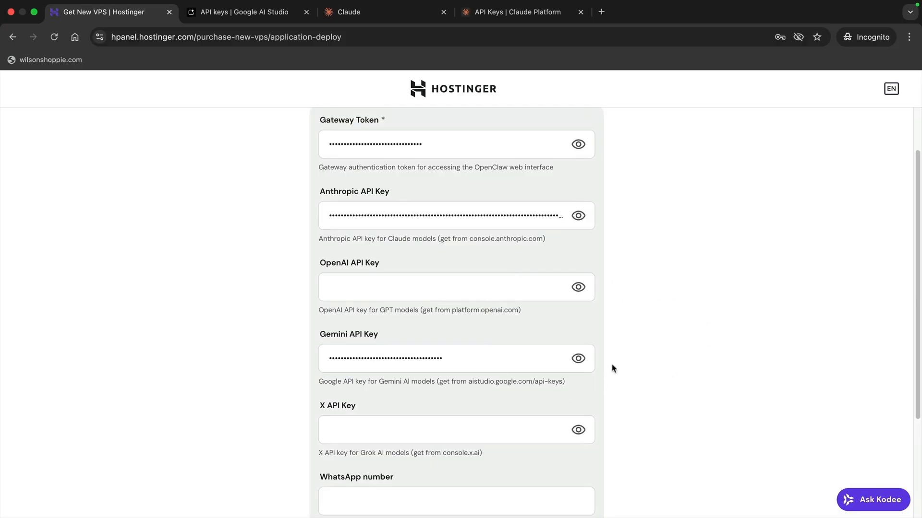
{"action": "scroll", "coordinate": [612, 366], "scroll_direction": "down", "scroll_amount": 5}
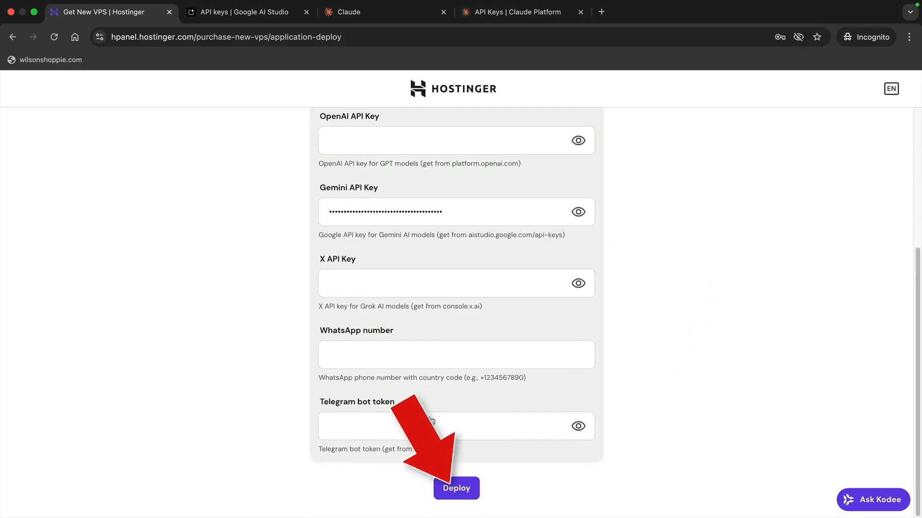
{"action": "left_click", "coordinate": [455, 494]}
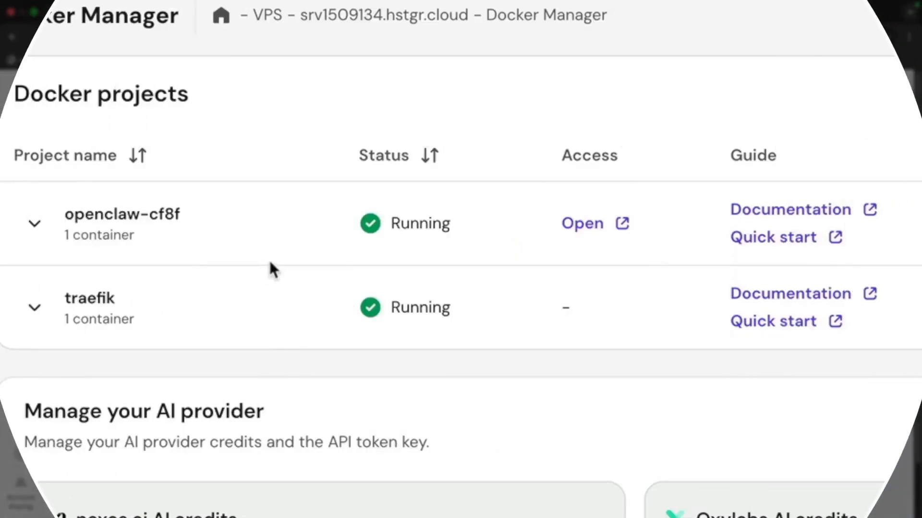
- Open the running OpenClaw project, copy its gateway token from Docker Manager and log in to OpenClaw with it
{"action": "left_click", "coordinate": [583, 228]}
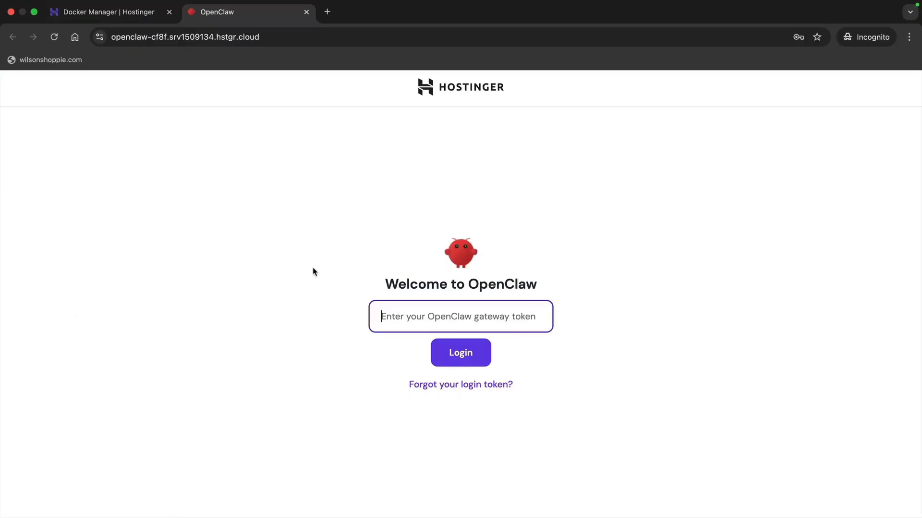
{"action": "left_click", "coordinate": [136, 14]}
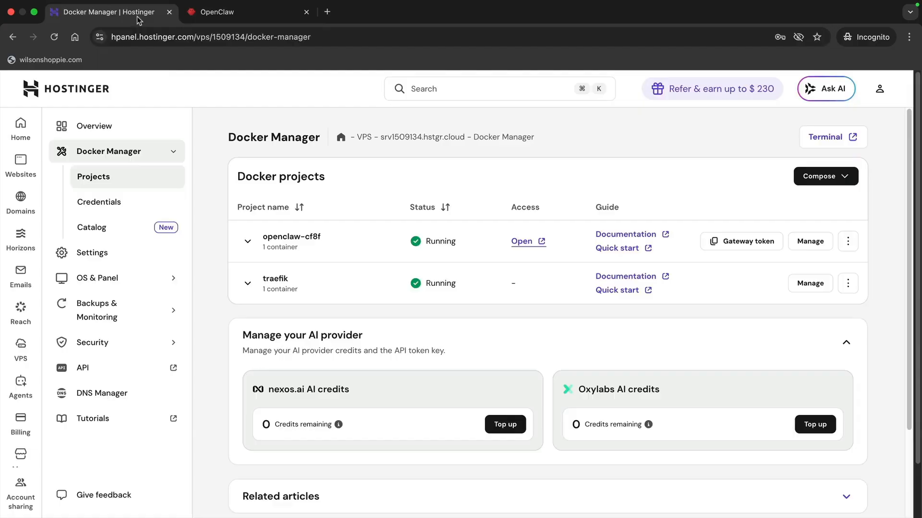
{"action": "left_click", "coordinate": [739, 245]}
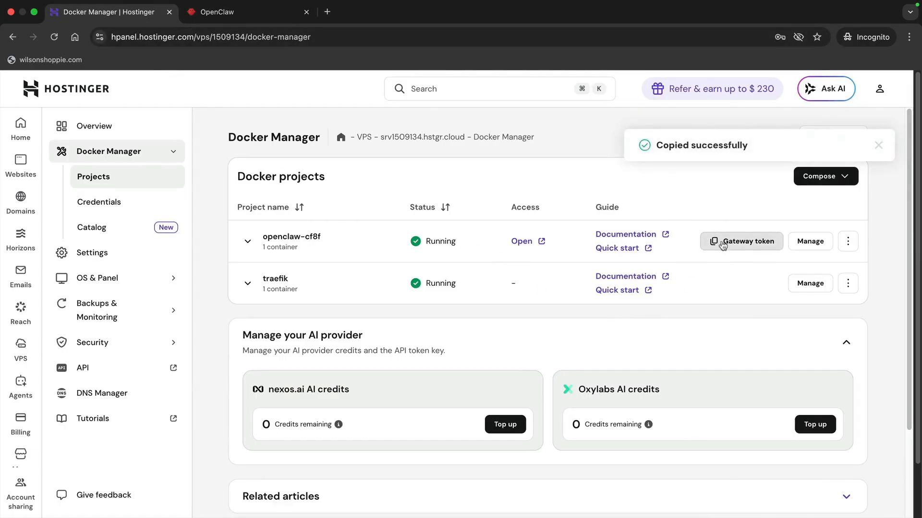
{"action": "left_click", "coordinate": [243, 18]}
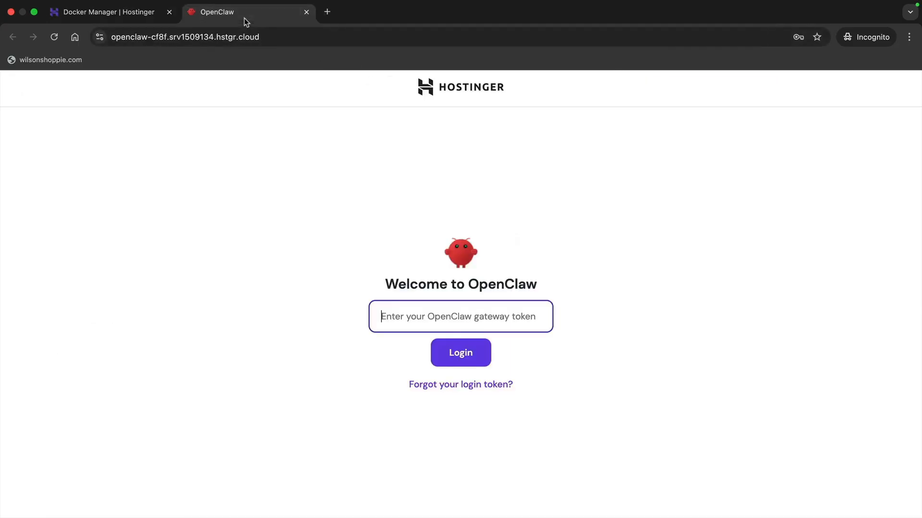
{"action": "right_click", "coordinate": [412, 315]}
{"action": "left_click", "coordinate": [432, 397]}
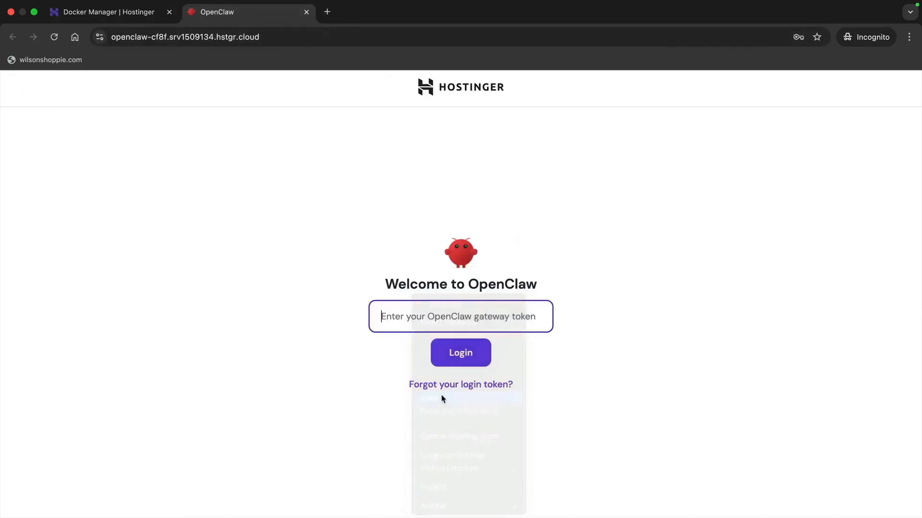
{"action": "left_click", "coordinate": [462, 355]}
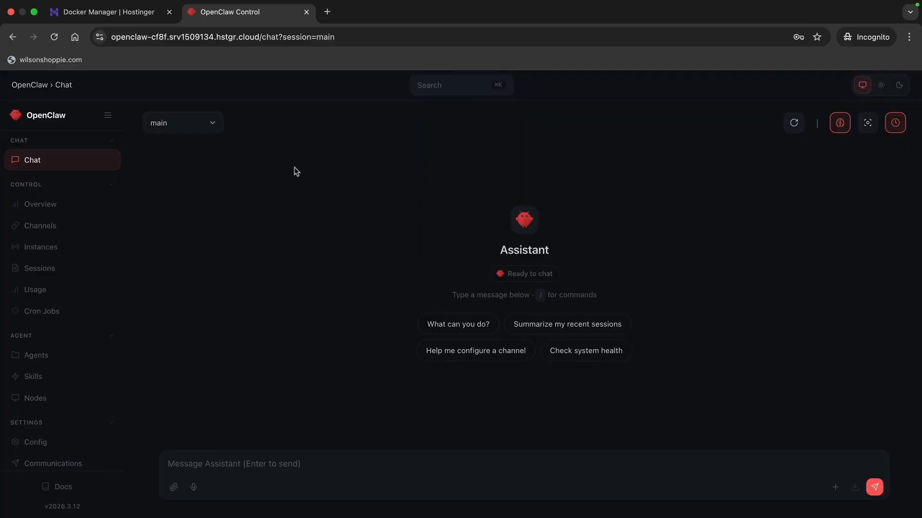
- Return to Hostinger's Docker Manager and view the additional actions available for the OpenClaw project
{"action": "left_click", "coordinate": [138, 21]}
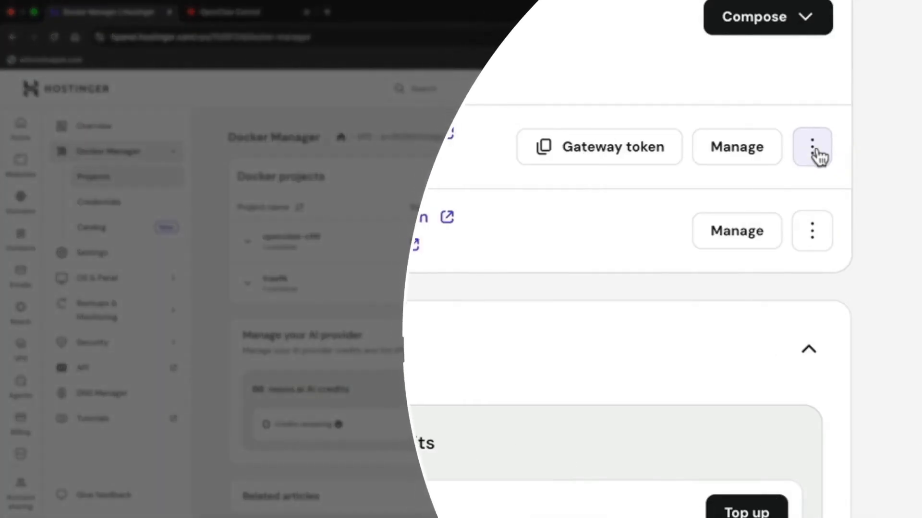
{"action": "left_click", "coordinate": [846, 245]}
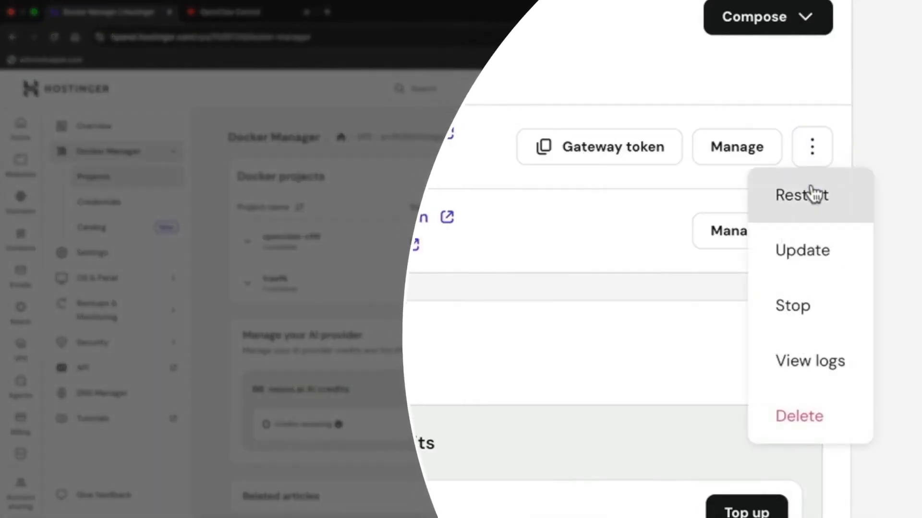
{"action": "left_click", "coordinate": [741, 74]}
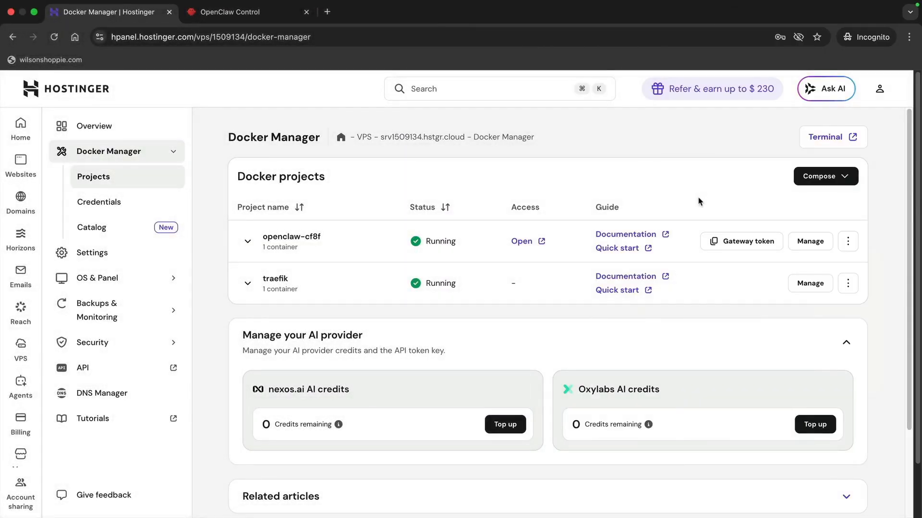
- In OpenClaw's Agents settings, set the main agent's primary model to Gemini 3.1 Pro Preview and save the configuration
{"action": "key", "text": "ctrl+Tab"}
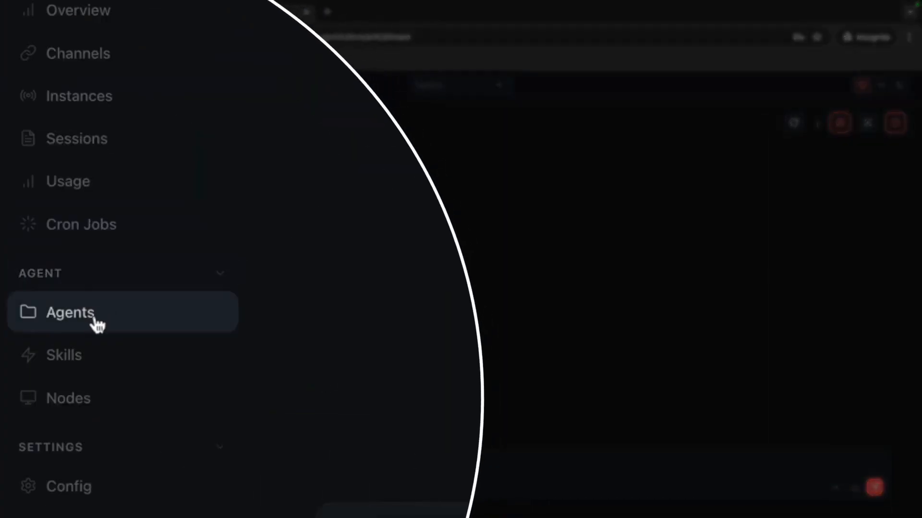
{"action": "left_click", "coordinate": [96, 325]}
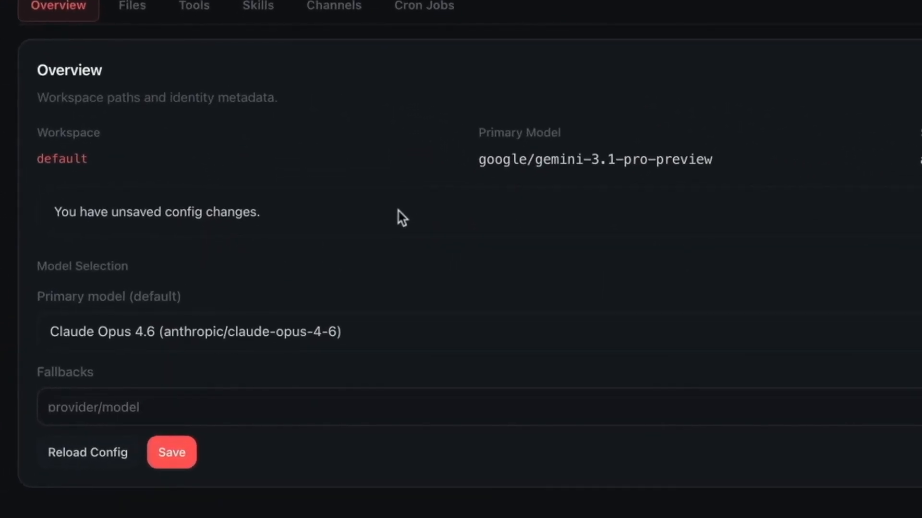
{"action": "left_click", "coordinate": [191, 333]}
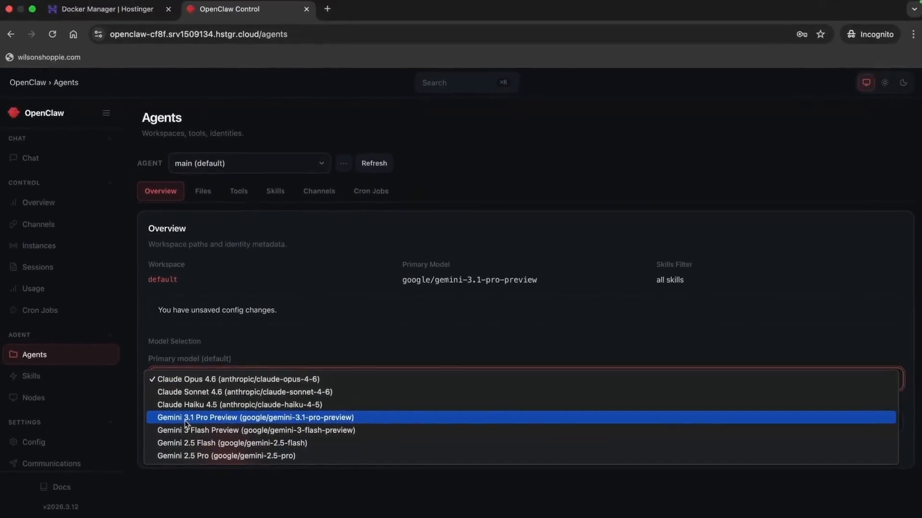
{"action": "left_click", "coordinate": [185, 419]}
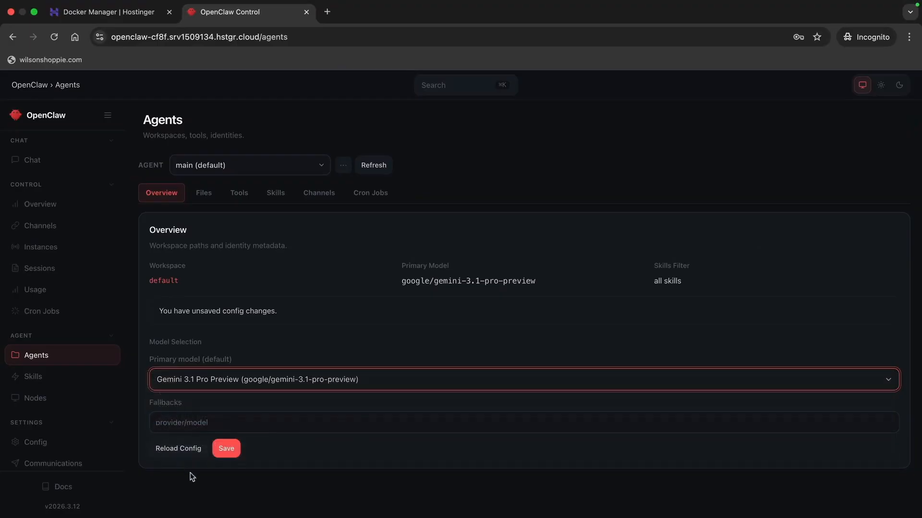
{"action": "left_click", "coordinate": [225, 455]}
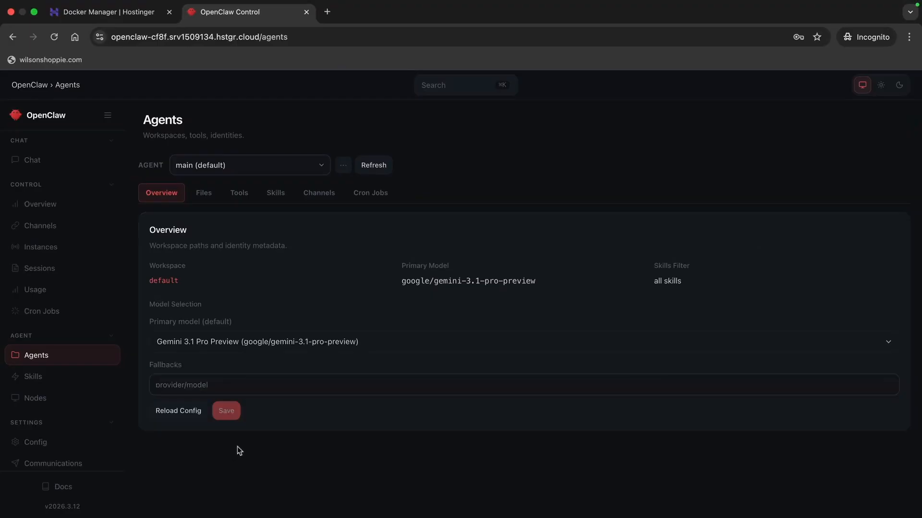
- Send the assistant the chat message "Hello! Im new to openclaw. How are you?"
{"action": "left_click", "coordinate": [33, 161]}
{"action": "left_click", "coordinate": [236, 460]}
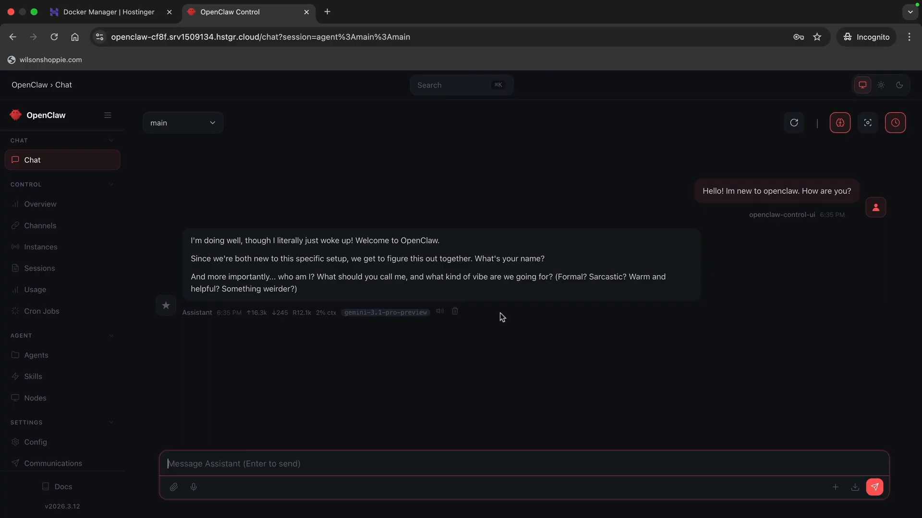
{"action": "left_click", "coordinate": [399, 367]}
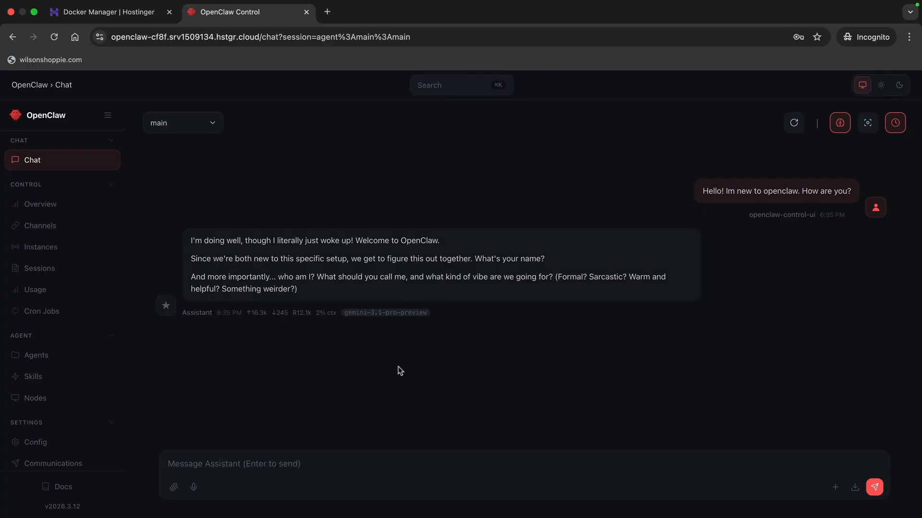
- Examine the primary models offered for the main agent in the Agents settings without changing the selection
{"action": "left_click", "coordinate": [62, 355]}
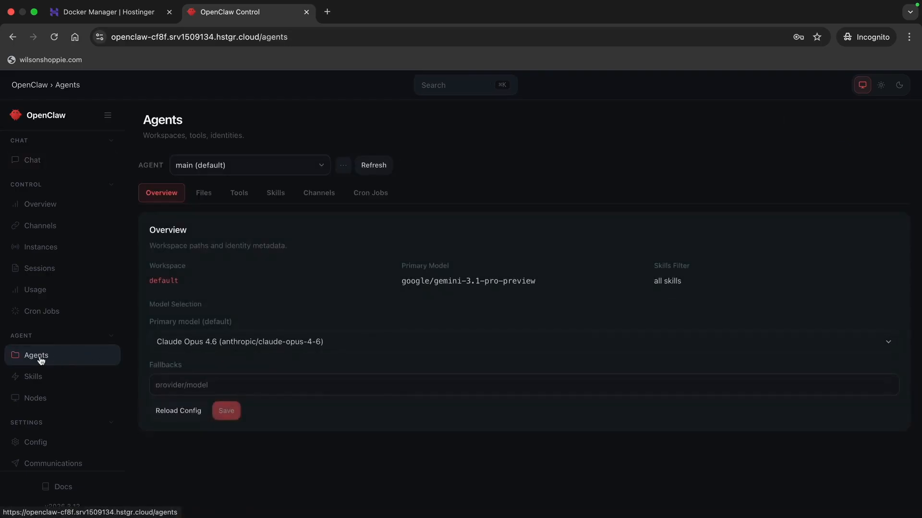
{"action": "left_click", "coordinate": [208, 342]}
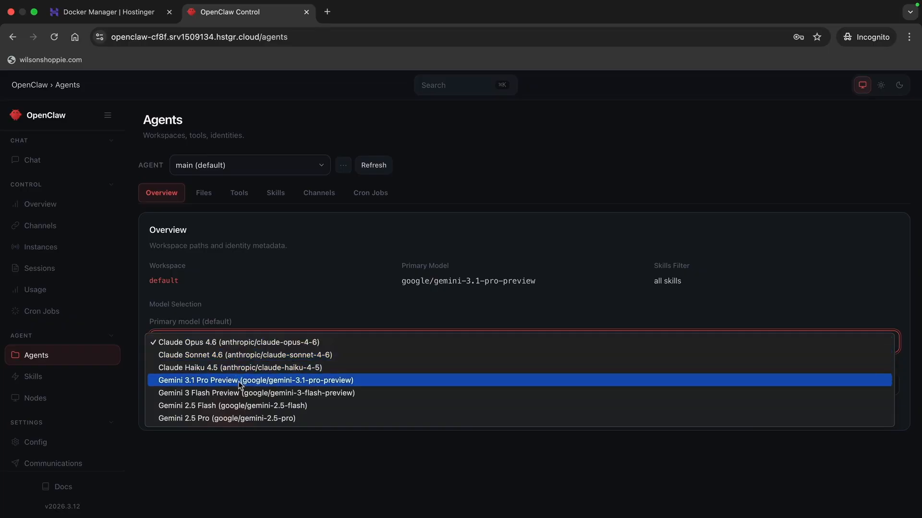
{"action": "left_click", "coordinate": [246, 464]}
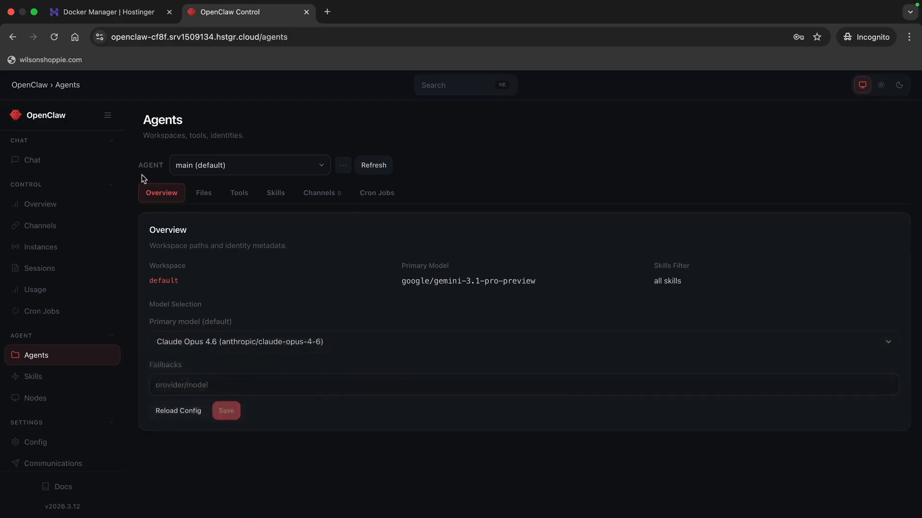
- Return to the OpenClaw chat and send the message "lets setup telegram"
{"action": "left_click", "coordinate": [88, 157]}
{"action": "left_click", "coordinate": [257, 462]}
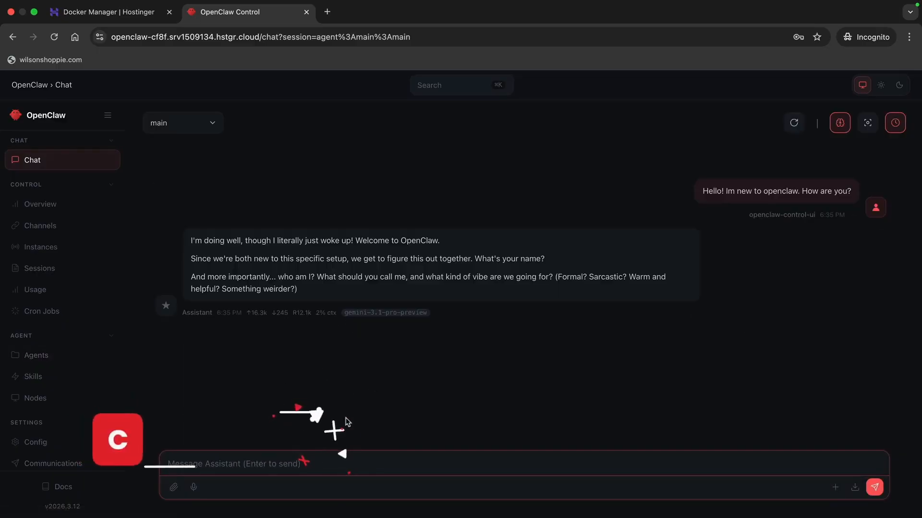
{"action": "type", "text": "lets setup telegram"}
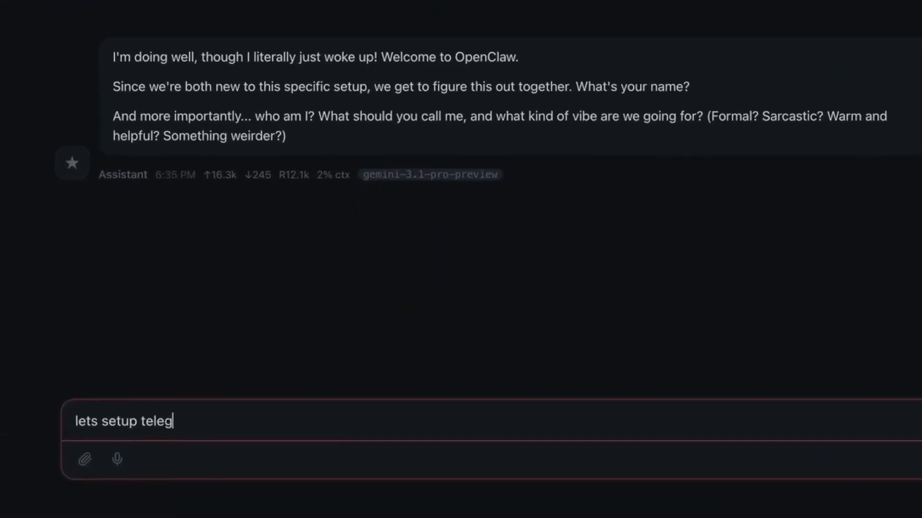
{"action": "key", "text": "Return"}
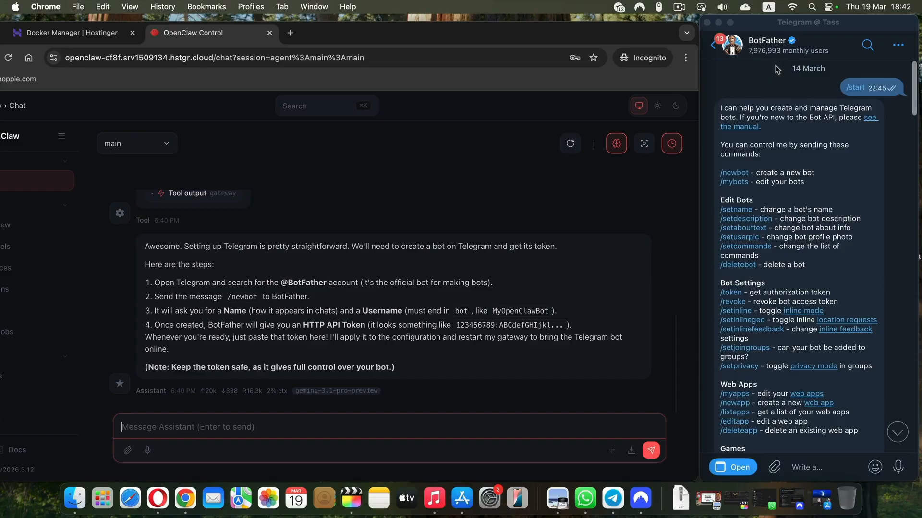
- Switch to Telegram and create a new bot with BotFather's /newbot command, supplying a display name and a username ending in _bot
{"action": "left_click", "coordinate": [734, 174]}
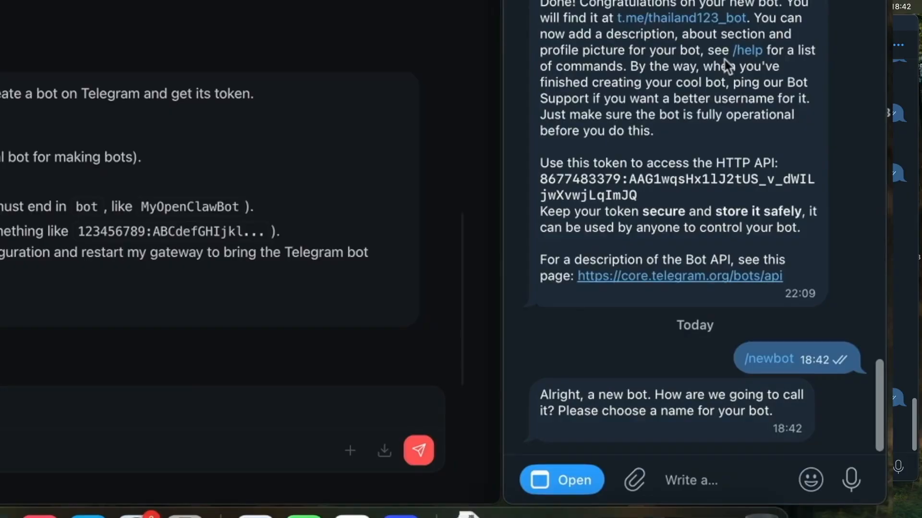
{"action": "left_click", "coordinate": [712, 471]}
{"action": "type", "text": "darrelwilson"}
{"action": "key", "text": "Return"}
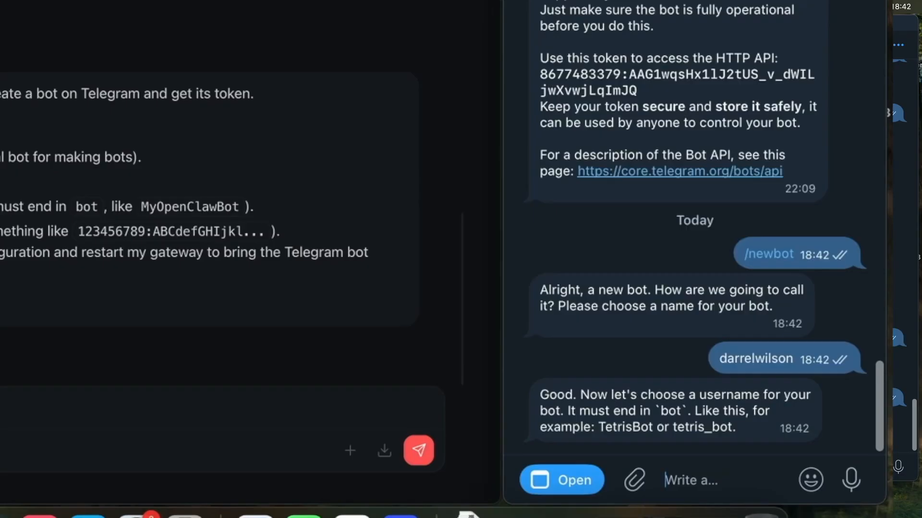
{"action": "type", "text": "darrelwils"}
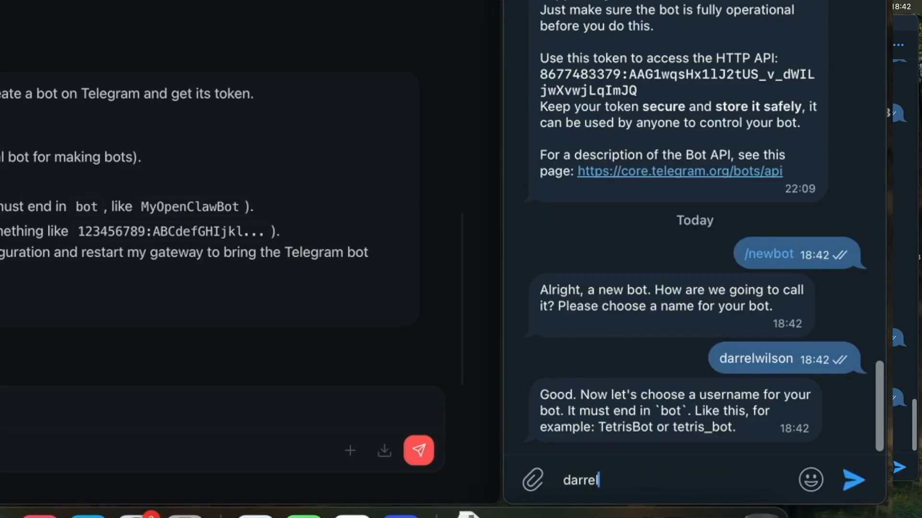
{"action": "type", "text": "_bot"}
{"action": "key", "text": "Return"}
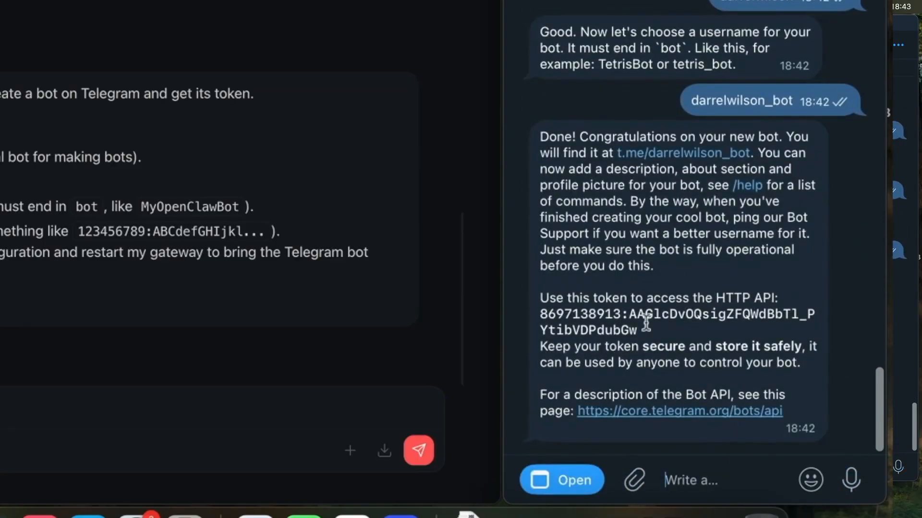
- Copy the new bot's HTTP API token from BotFather's message
{"action": "left_click_drag", "start_coordinate": [651, 328], "coordinate": [539, 315]}
{"action": "right_click", "coordinate": [577, 331]}
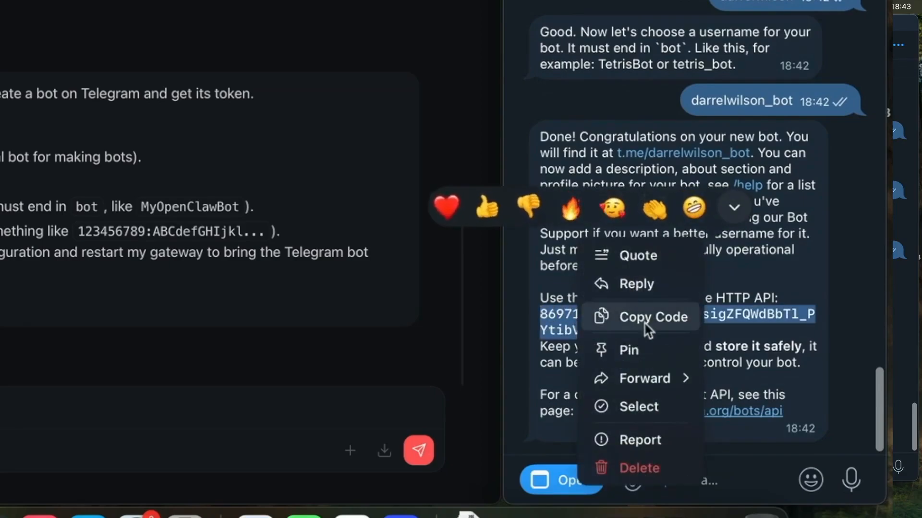
{"action": "left_click", "coordinate": [624, 318]}
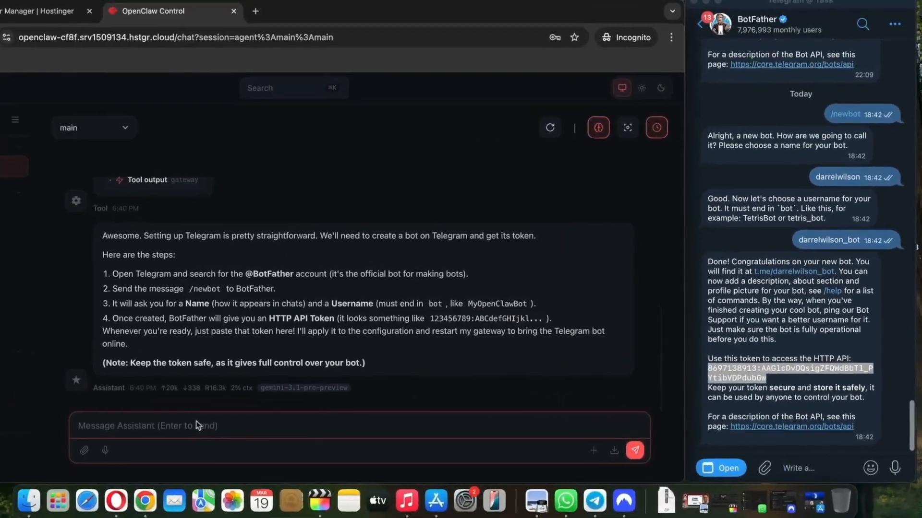
- Send the OpenClaw chat the message "this is the api token:" followed by the copied Telegram bot token
{"action": "left_click", "coordinate": [197, 426]}
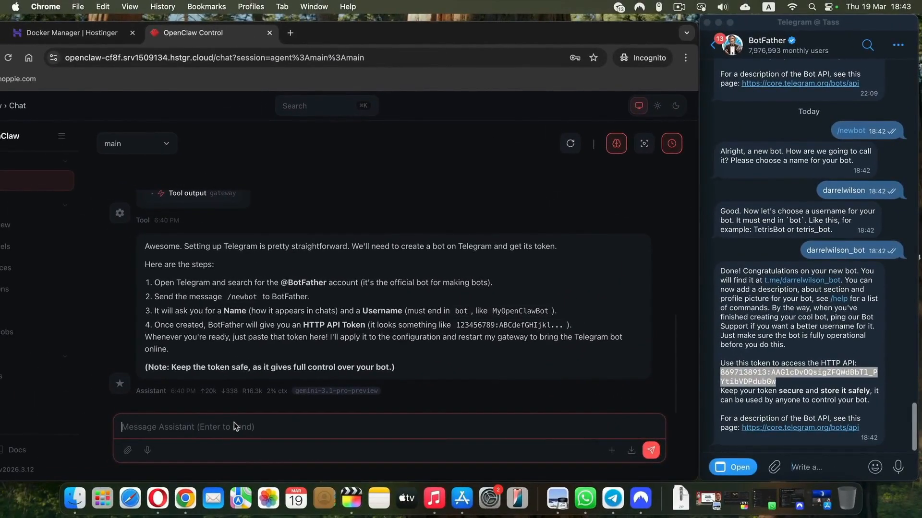
{"action": "type", "text": "this is th"}
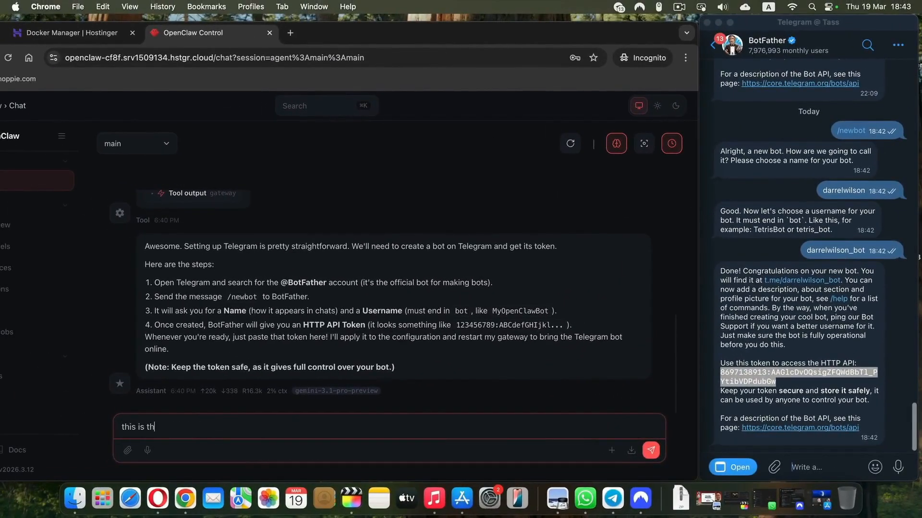
{"action": "type", "text": "e api token:"}
{"action": "right_click", "coordinate": [217, 423]}
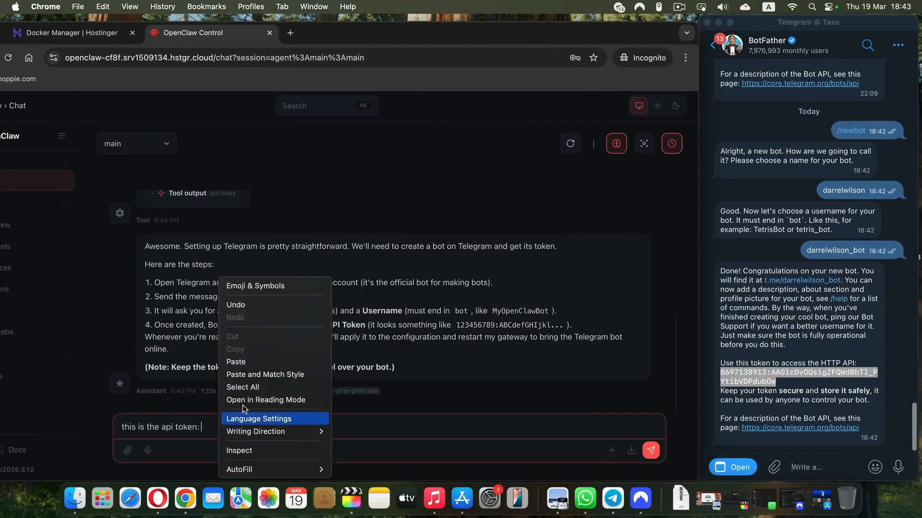
{"action": "left_click", "coordinate": [239, 360]}
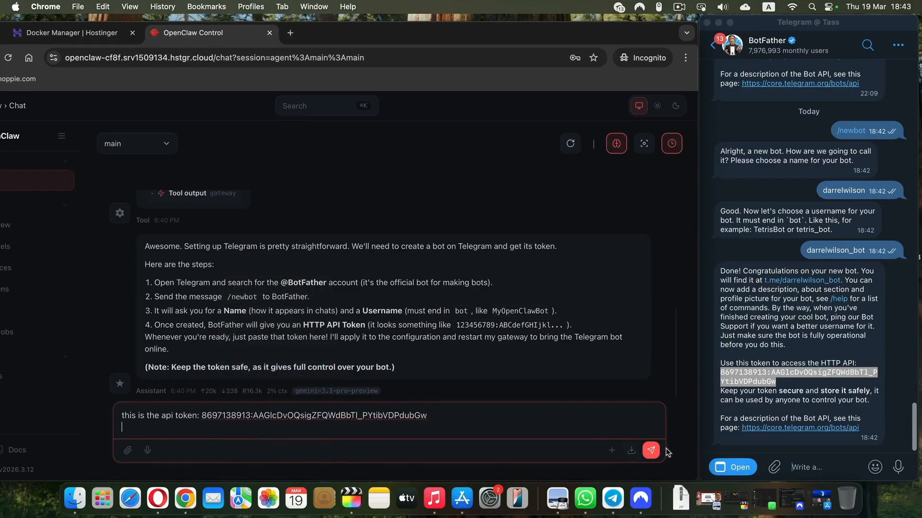
{"action": "left_click", "coordinate": [652, 452]}
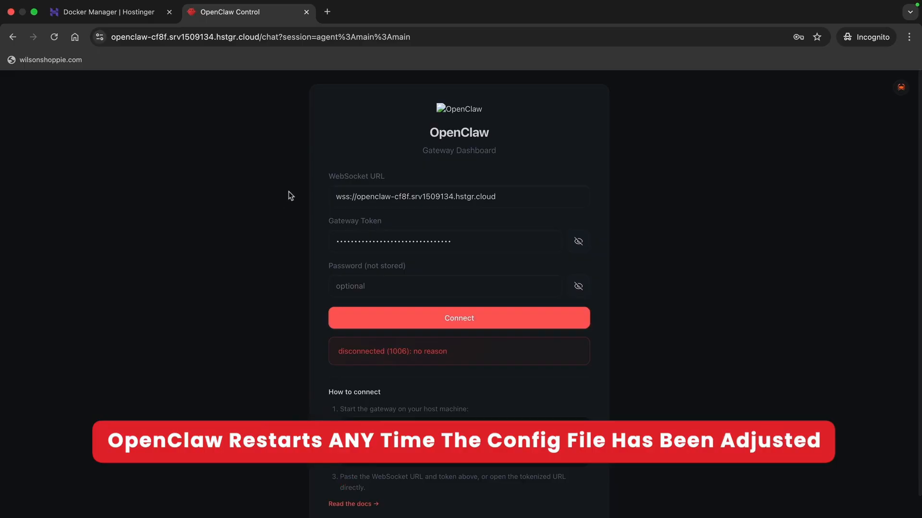
- Close the disconnected OpenClaw page, reopen the openclaw-cf8f project from Hostinger's Docker Manager, and log in with the gateway token
{"action": "left_click", "coordinate": [306, 11]}
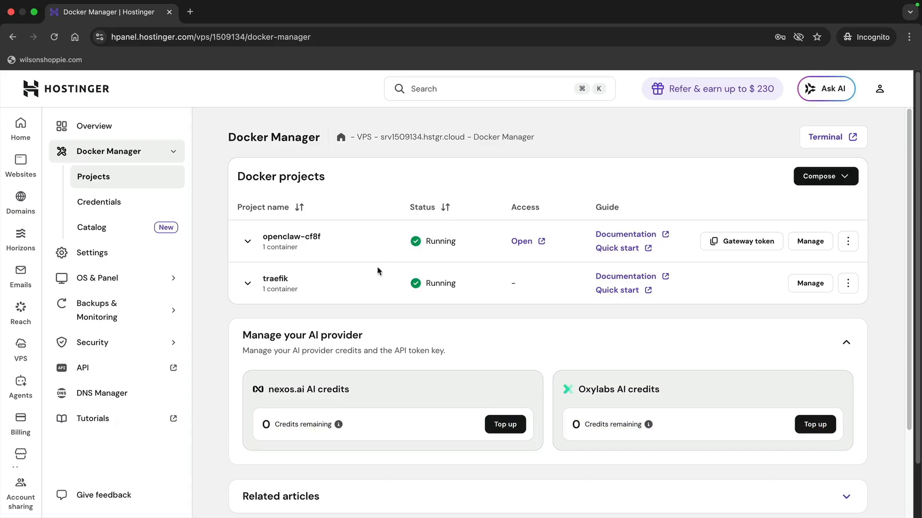
{"action": "left_click", "coordinate": [526, 242]}
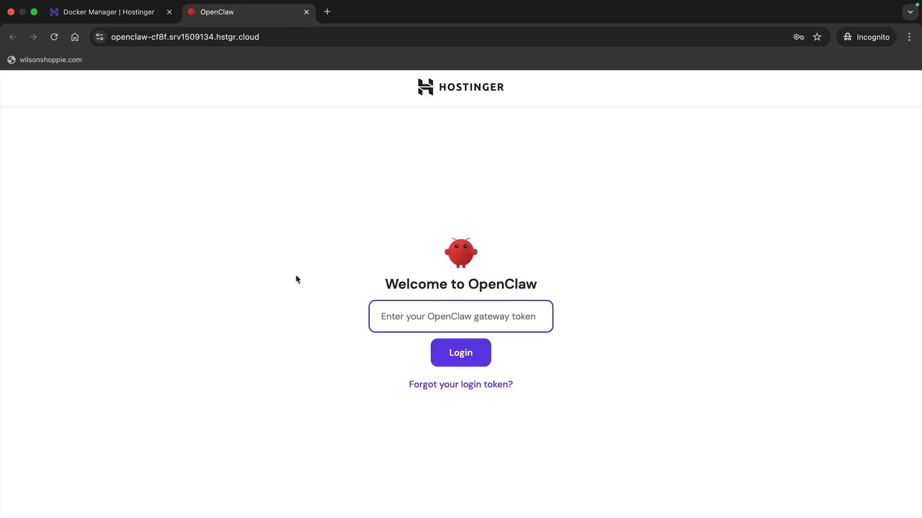
{"action": "key", "text": "super+v"}
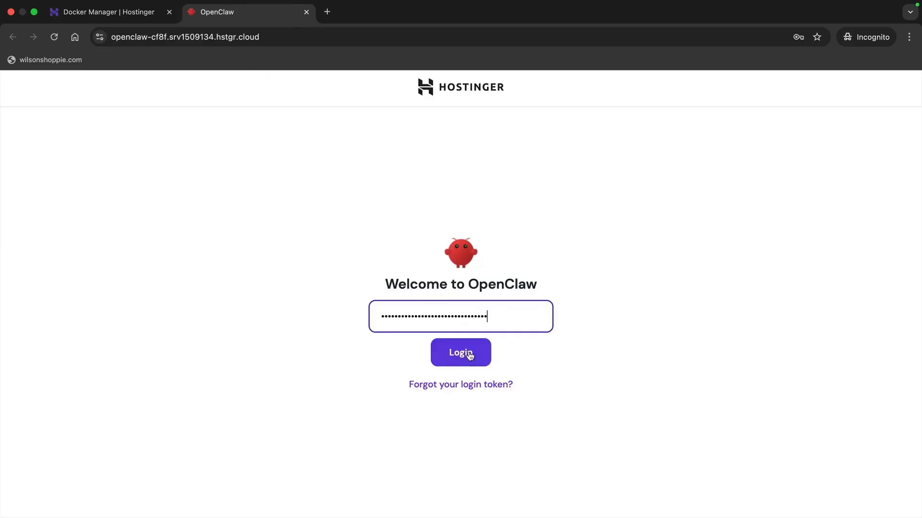
{"action": "left_click", "coordinate": [472, 355]}
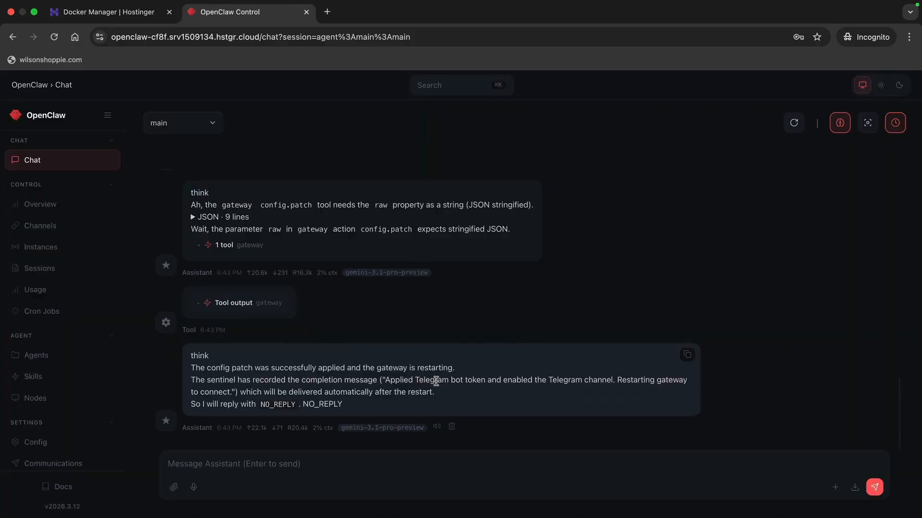
- Examine the assistant's latest reply about the configuration patch and the Telegram channel
{"action": "left_click_drag", "start_coordinate": [459, 373], "coordinate": [186, 371]}
{"action": "left_click", "coordinate": [214, 371]}
{"action": "left_click_drag", "start_coordinate": [191, 367], "coordinate": [251, 367]}
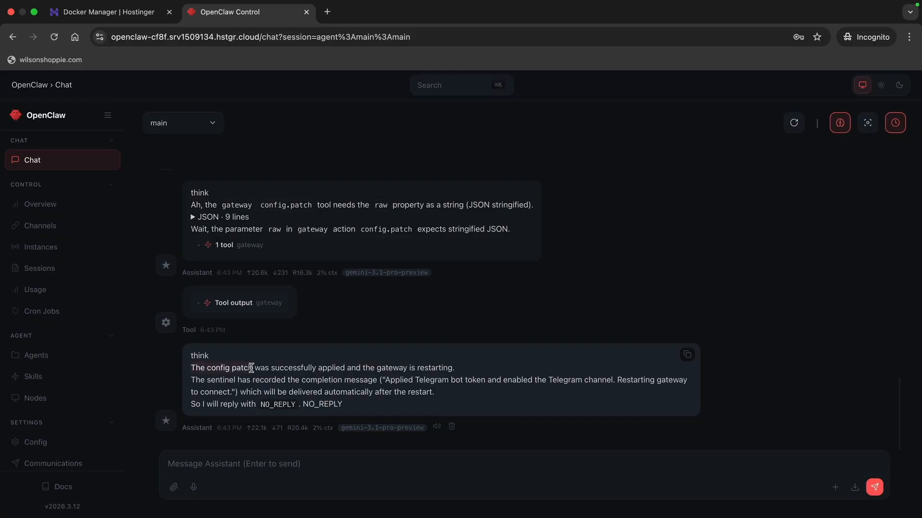
{"action": "key", "text": "super+f"}
{"action": "type", "text": "channel"}
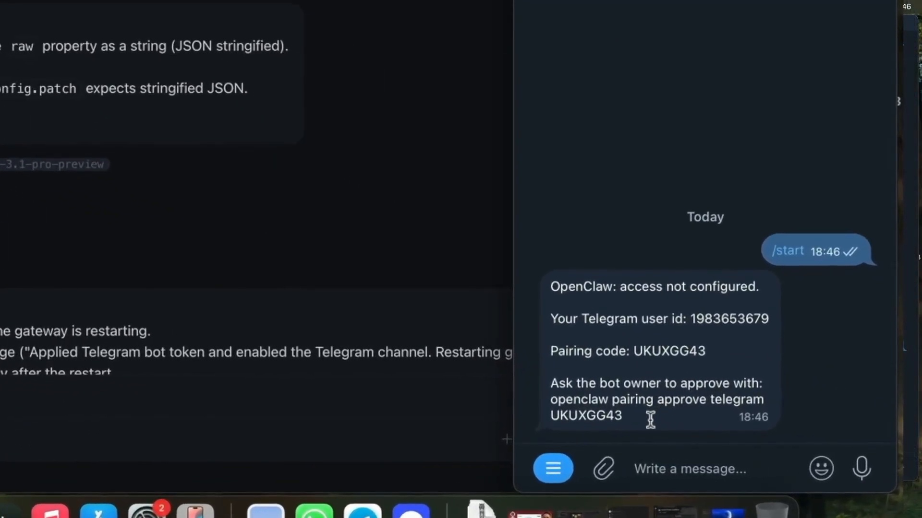
- Copy the new bot's full pairing reply from Telegram and send it in the OpenClaw chat, introduced by "this is the response from telegram:"
{"action": "left_click_drag", "start_coordinate": [638, 405], "coordinate": [546, 286]}
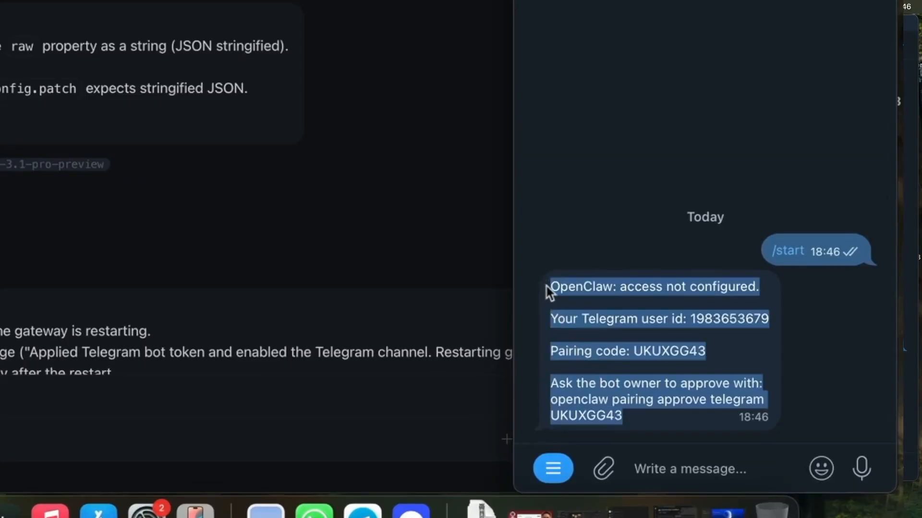
{"action": "right_click", "coordinate": [584, 287]}
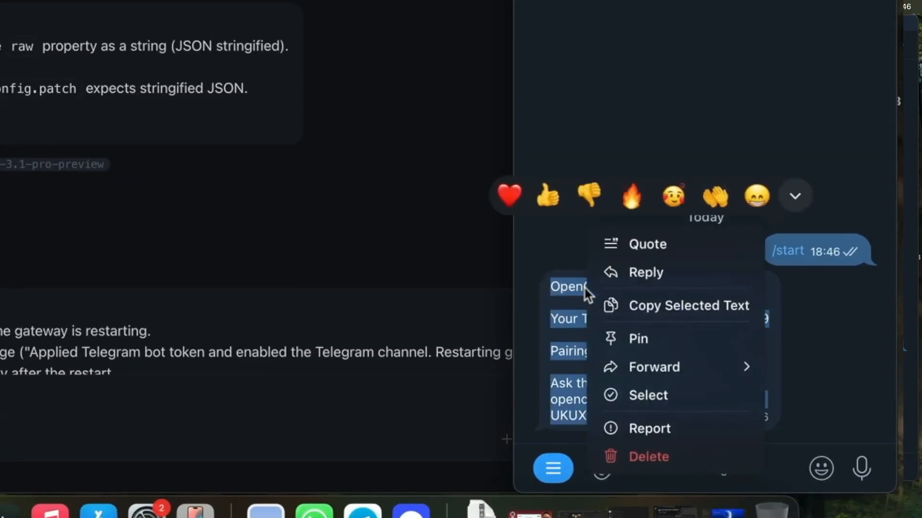
{"action": "left_click", "coordinate": [705, 323]}
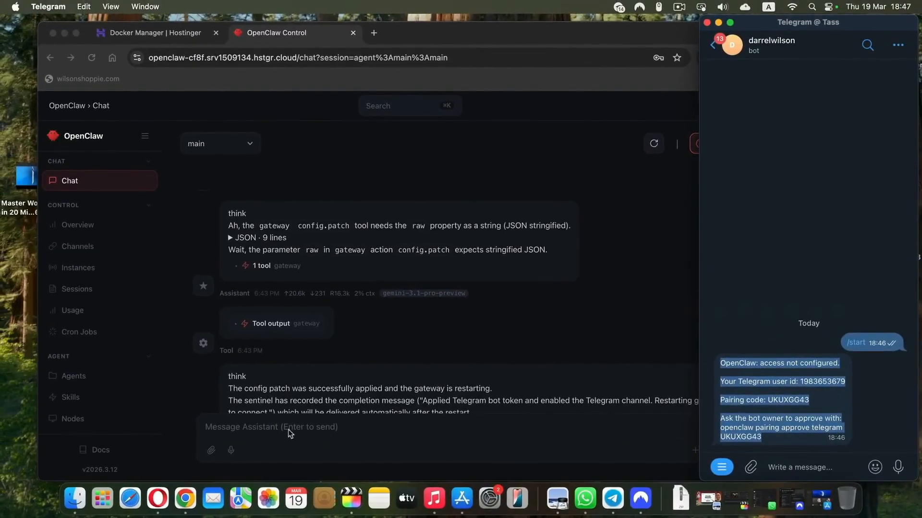
{"action": "left_click", "coordinate": [236, 428]}
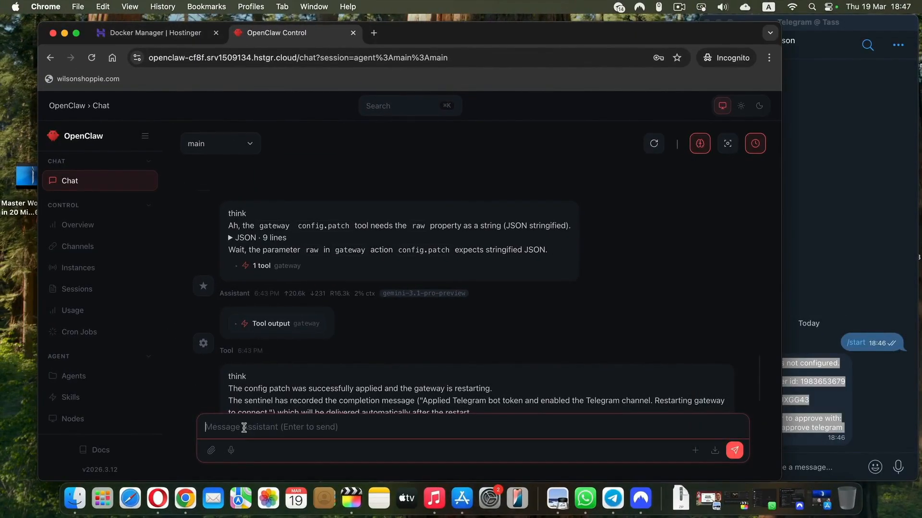
{"action": "key", "text": "super+v"}
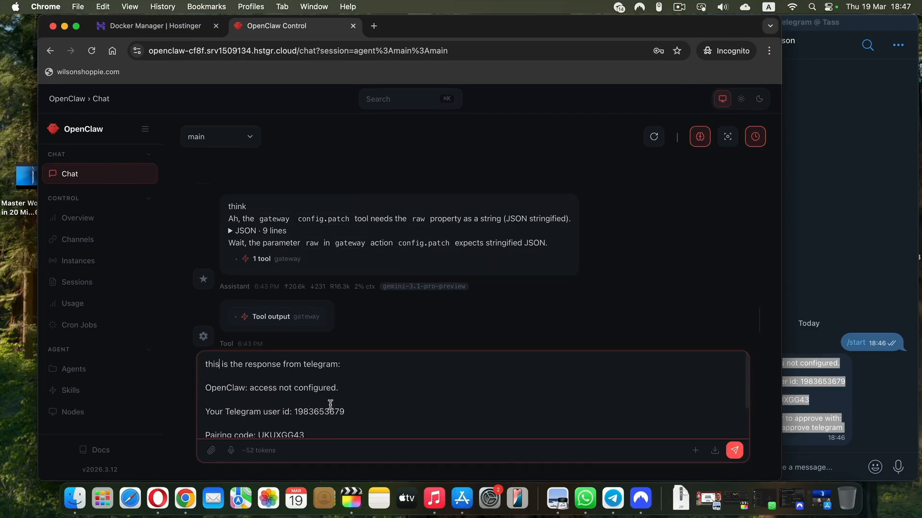
{"action": "scroll", "coordinate": [316, 399], "scroll_direction": "down", "scroll_amount": 2}
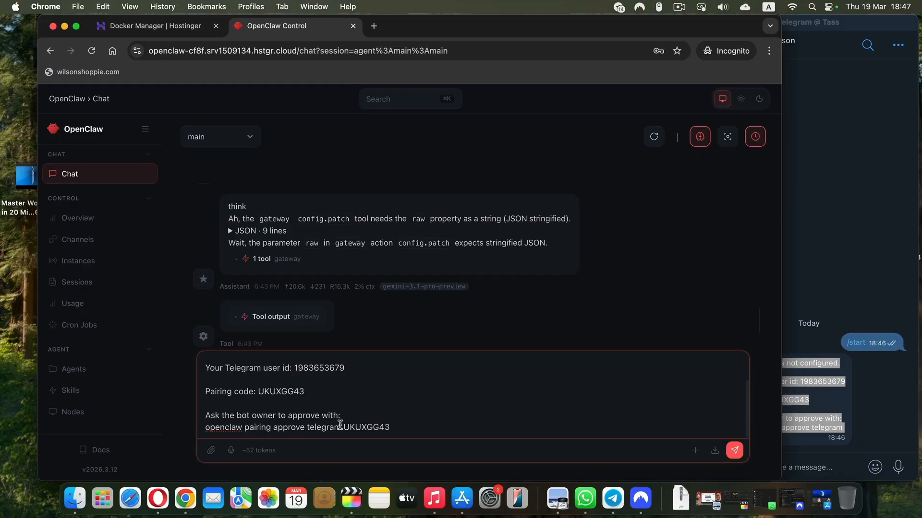
{"action": "left_click", "coordinate": [734, 450]}
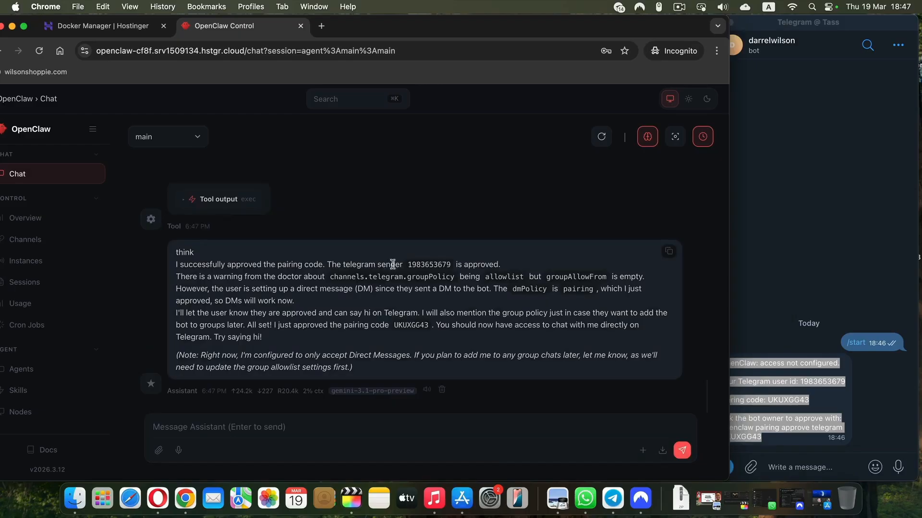
- Switch to Telegram and send the message "hello" to the new bot
{"action": "left_click", "coordinate": [767, 266]}
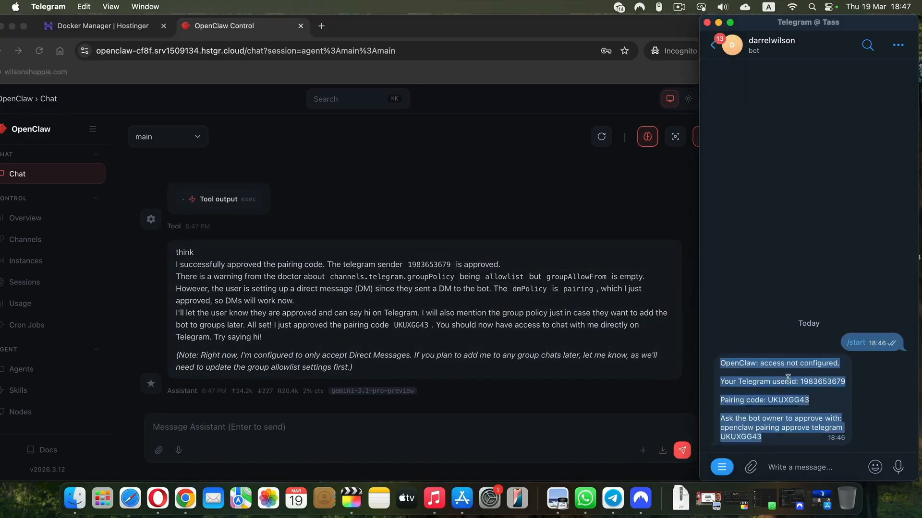
{"action": "left_click", "coordinate": [794, 466]}
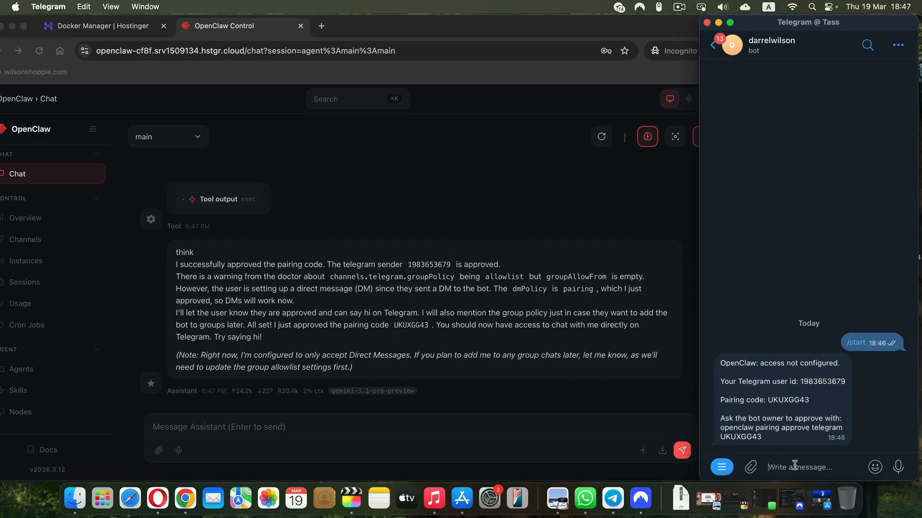
{"action": "type", "text": "hello"}
{"action": "key", "text": "Return"}
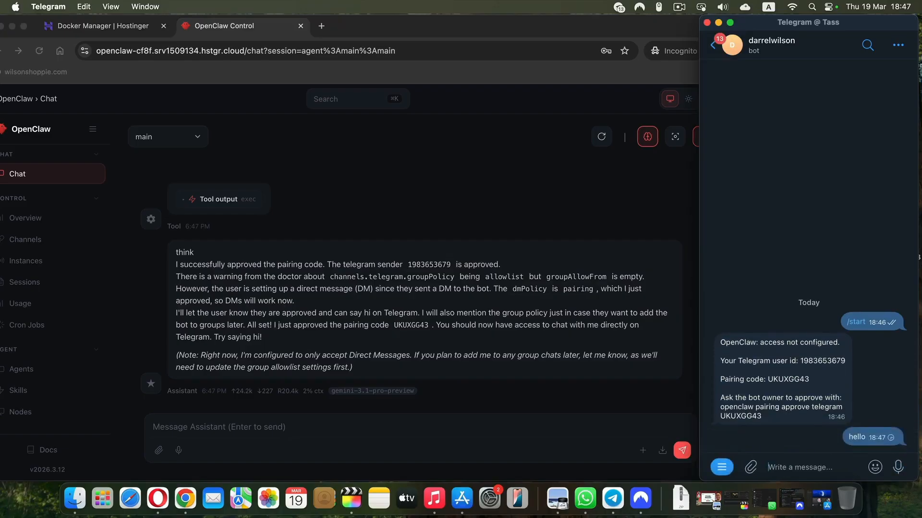